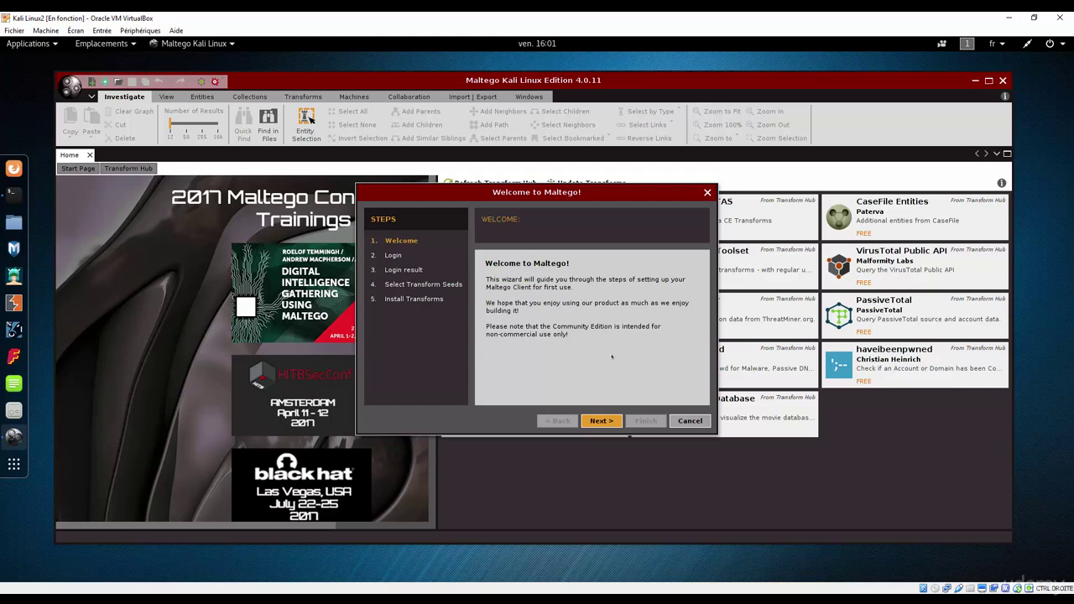
- Advance the setup wizard to the login stage, open the community registration page and look through it
click(599, 421)
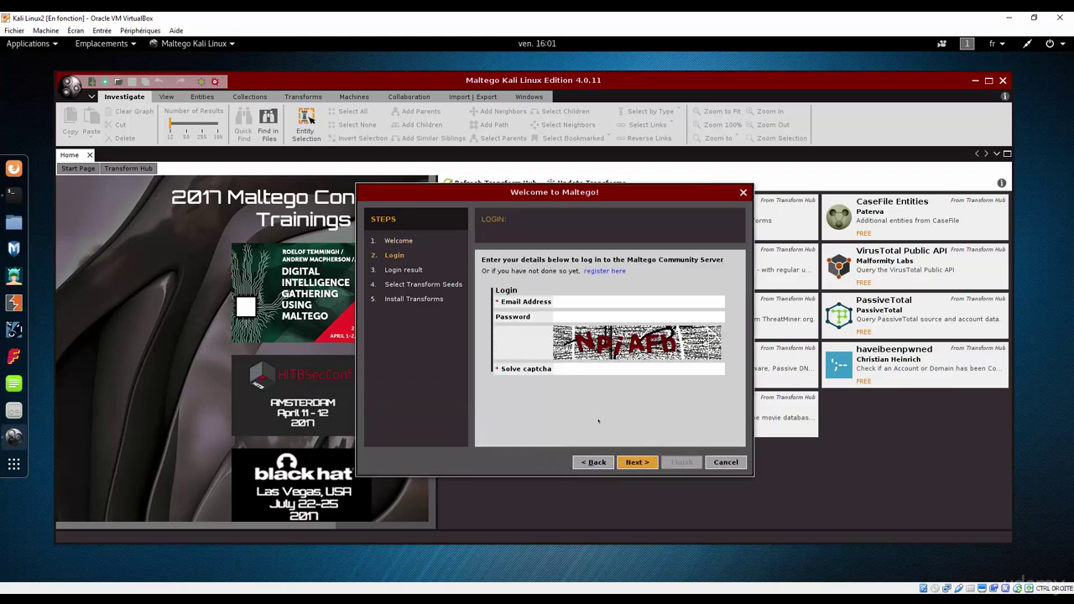
click(597, 270)
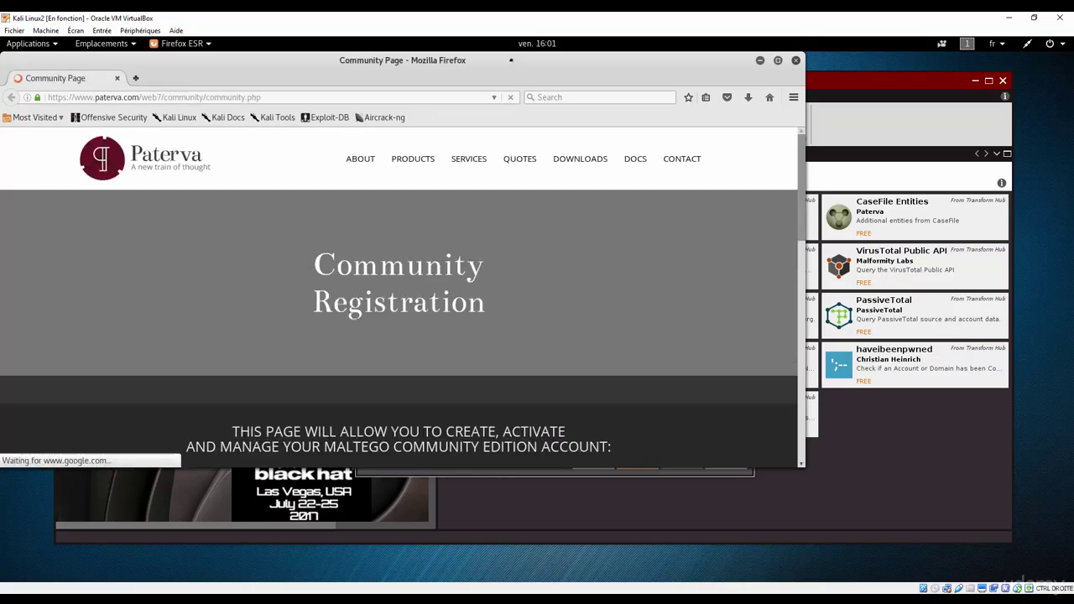
drag(512, 69, 640, 137)
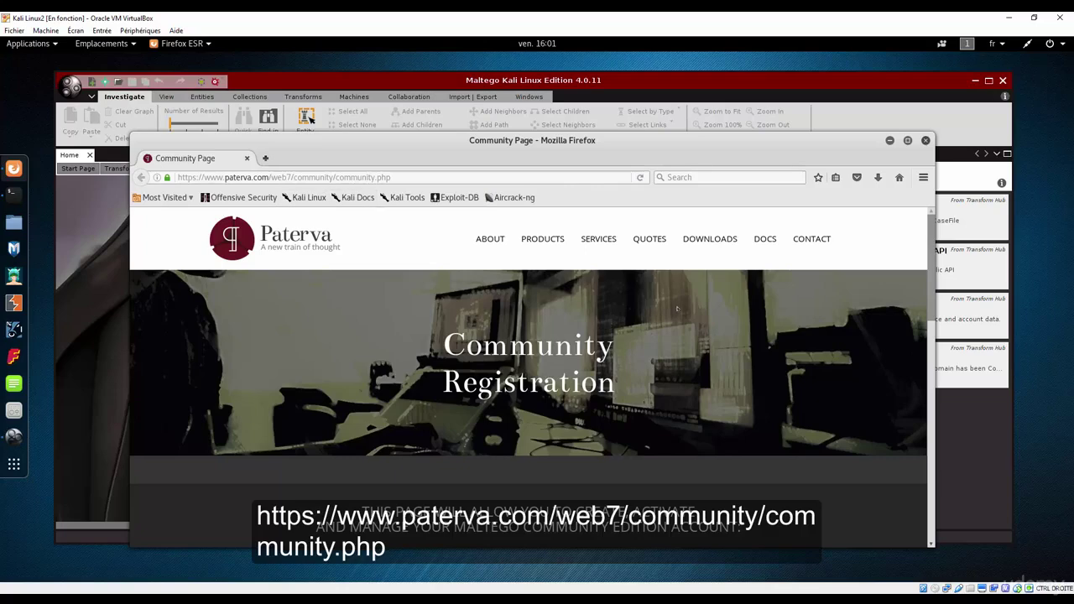
scroll(595, 336, down, 3)
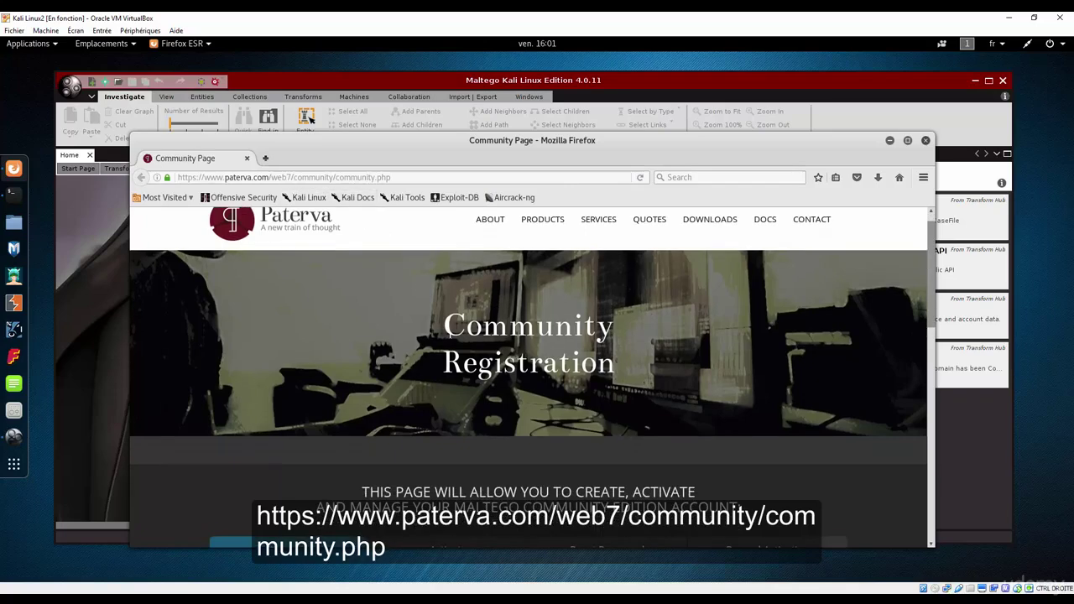
scroll(473, 308, down, 5)
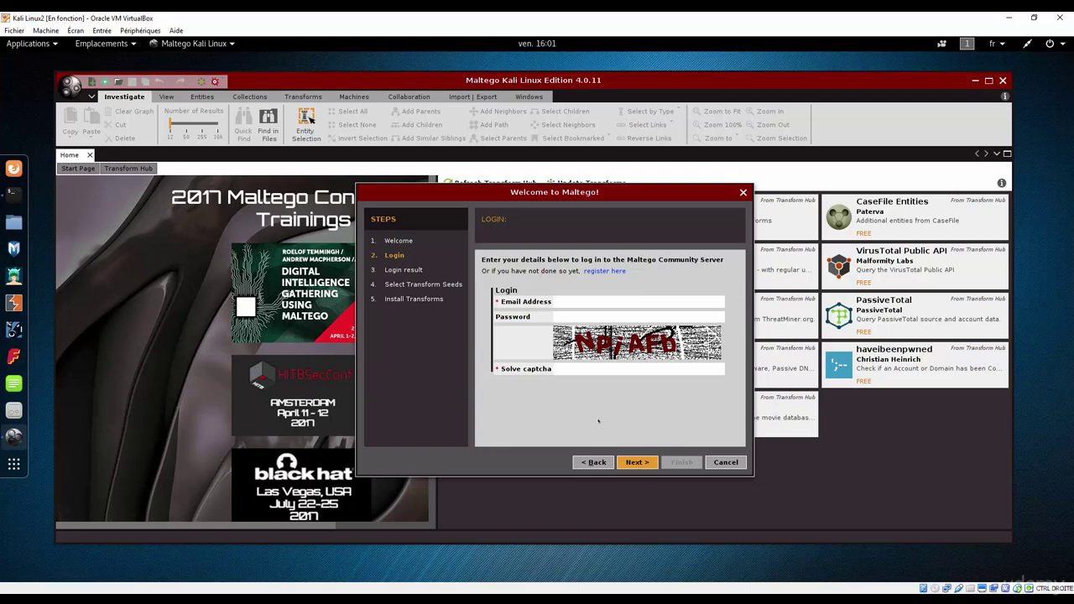
- Submit the Maltego Community Server login and install transforms from the Maltego public servers
click(637, 461)
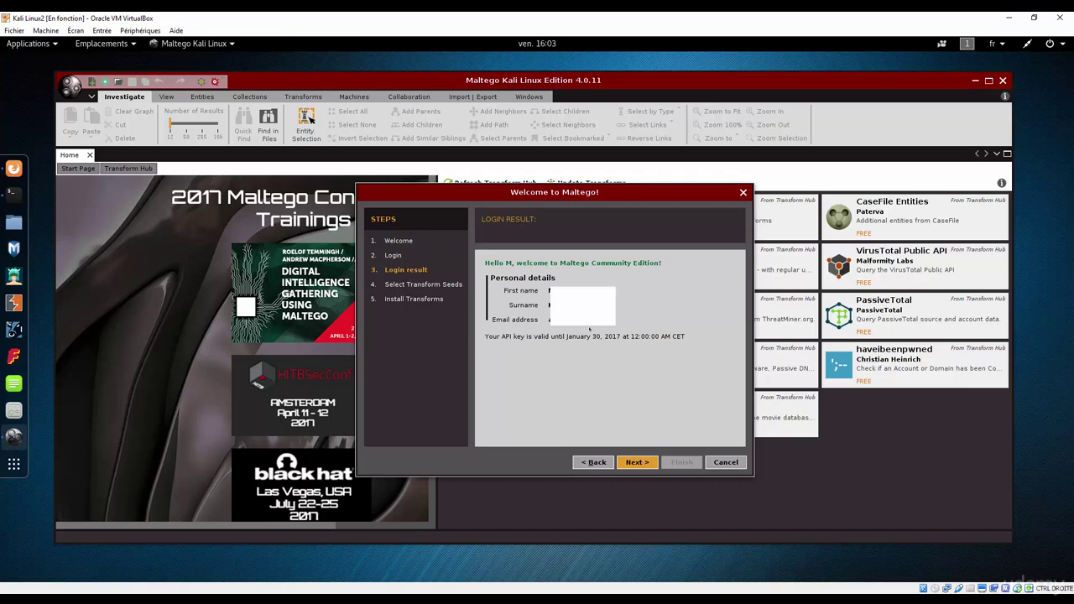
click(637, 461)
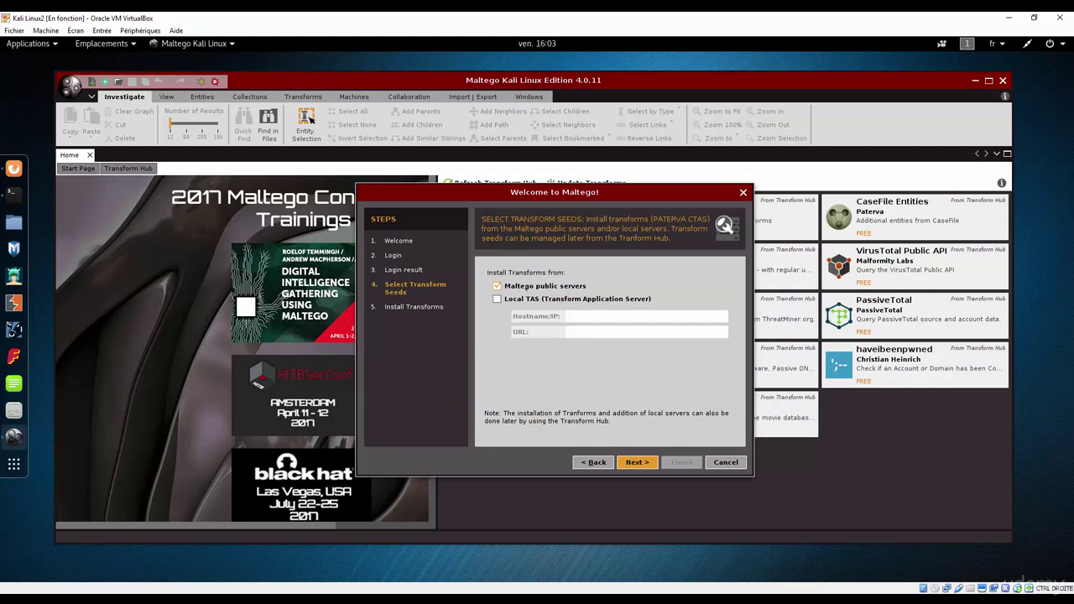
click(638, 462)
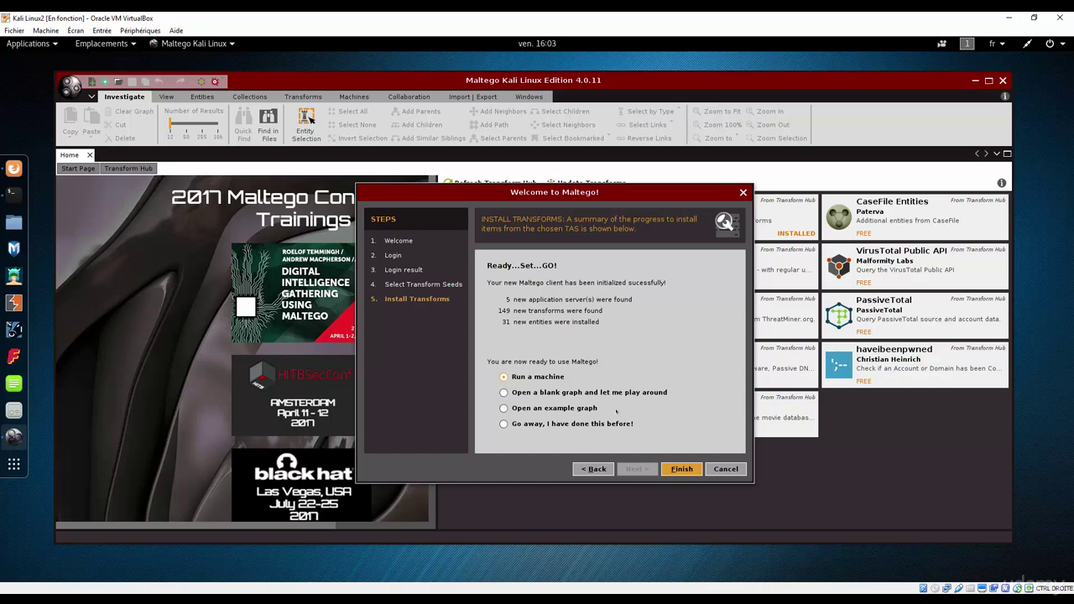
- Finish the setup wizard with the option to open a blank graph and play around
click(554, 409)
click(588, 392)
click(672, 469)
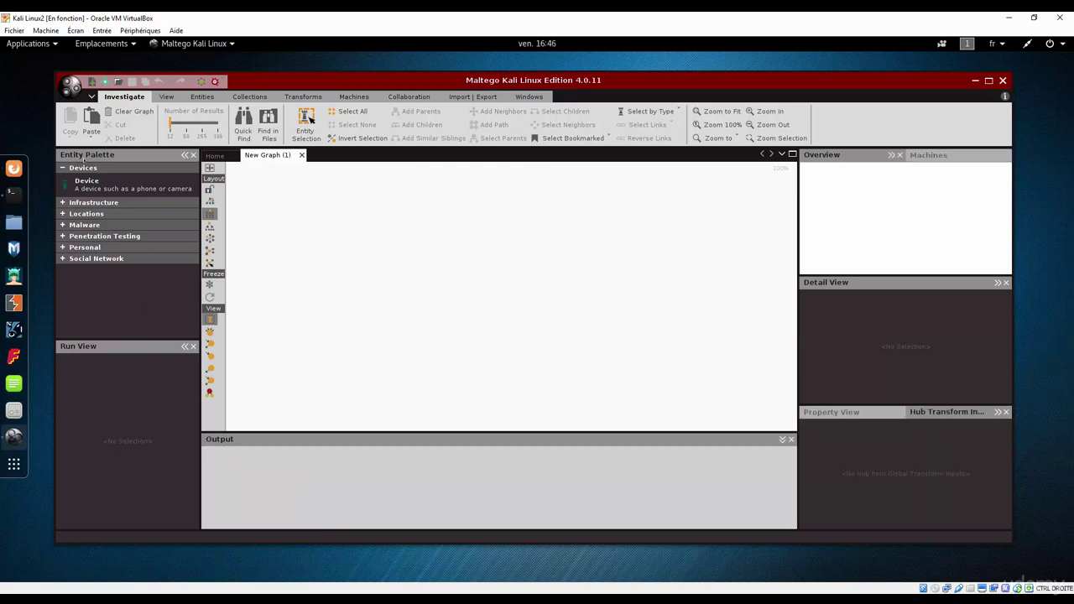
- Expand the Infrastructure category of the entity palette and look through its entity types
click(62, 203)
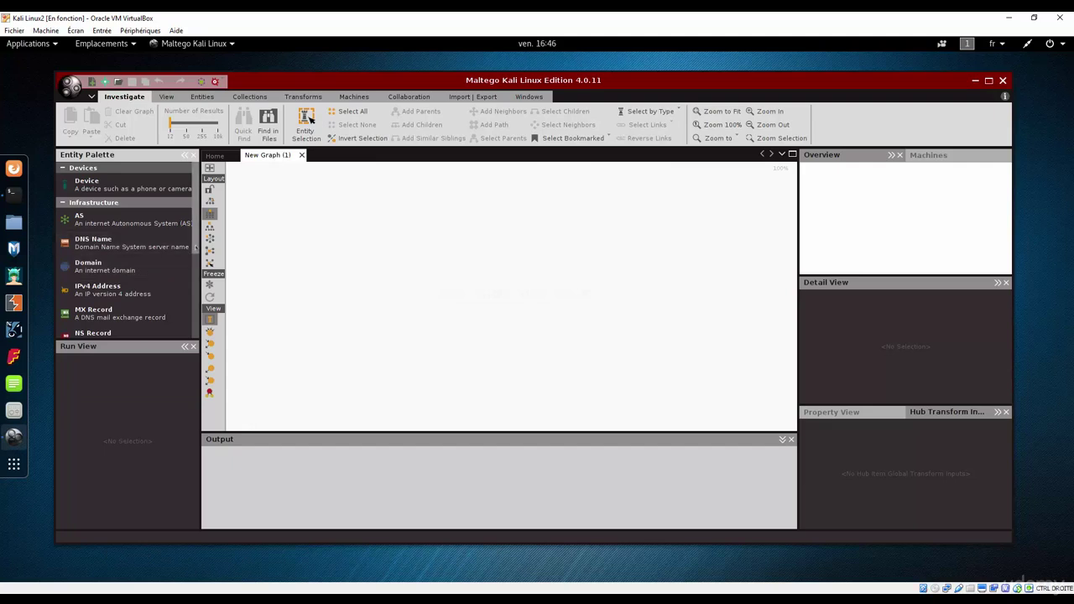
scroll(197, 278, down, 3)
scroll(197, 278, down, 2)
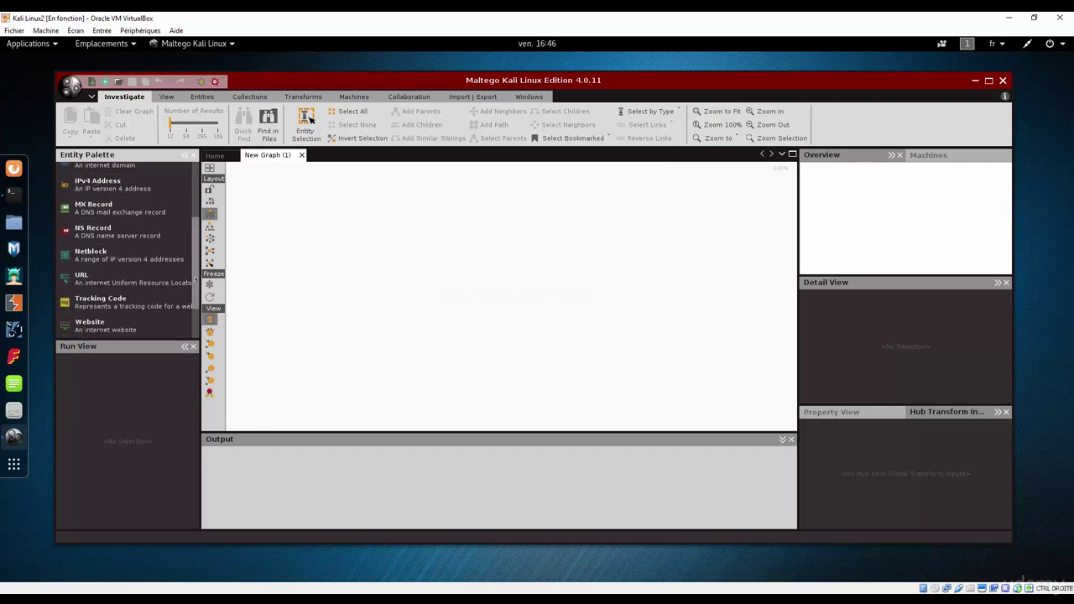
scroll(197, 298, down, 1)
scroll(198, 298, down, 2)
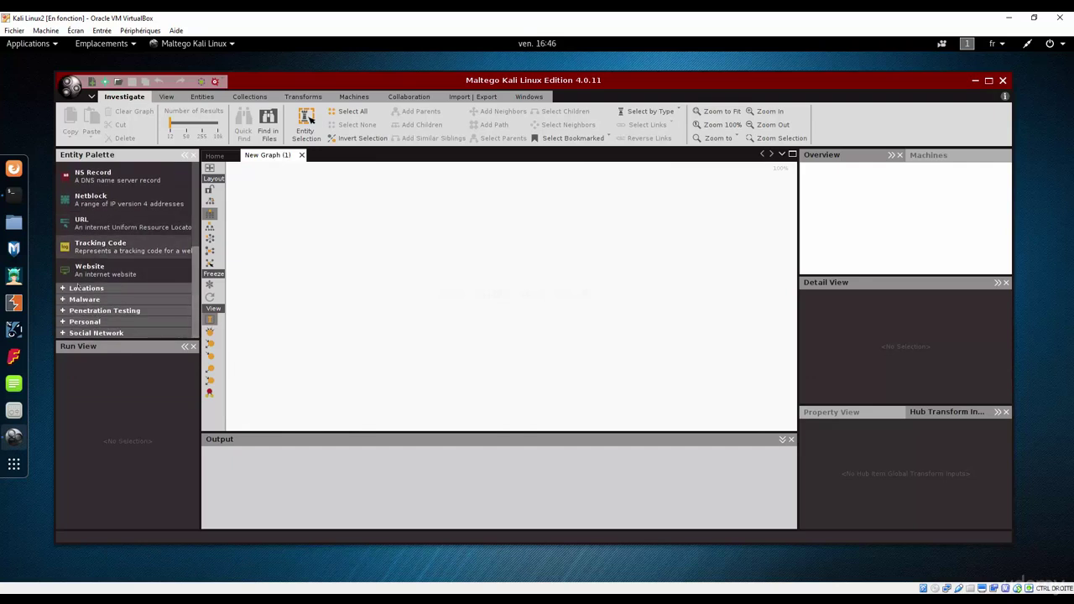
- Expand the Locations and Malware categories of the entity palette to view their entity types
click(190, 288)
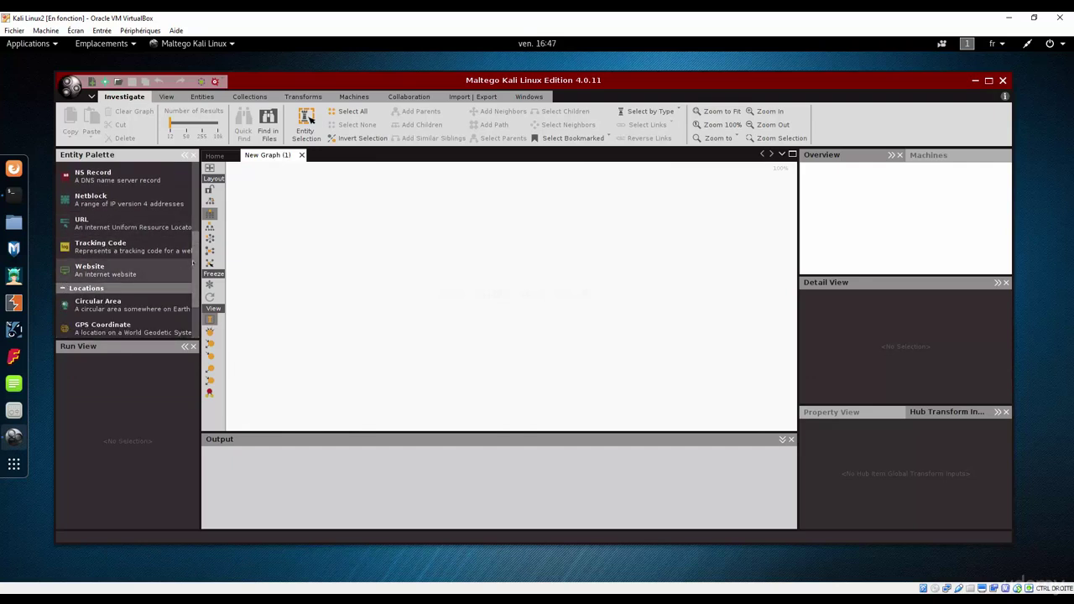
scroll(191, 304, down, 3)
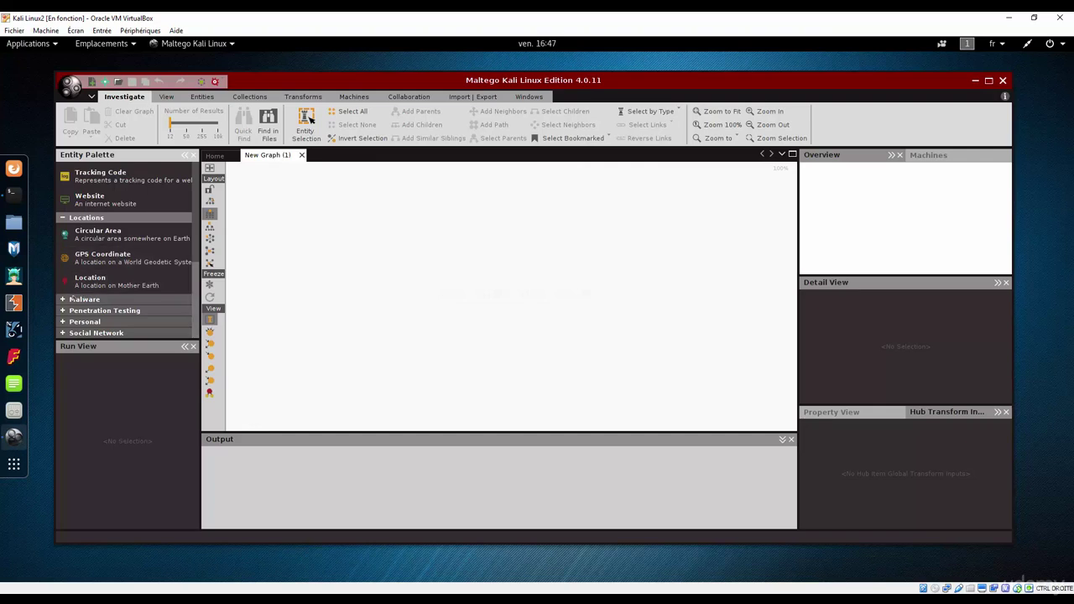
click(63, 300)
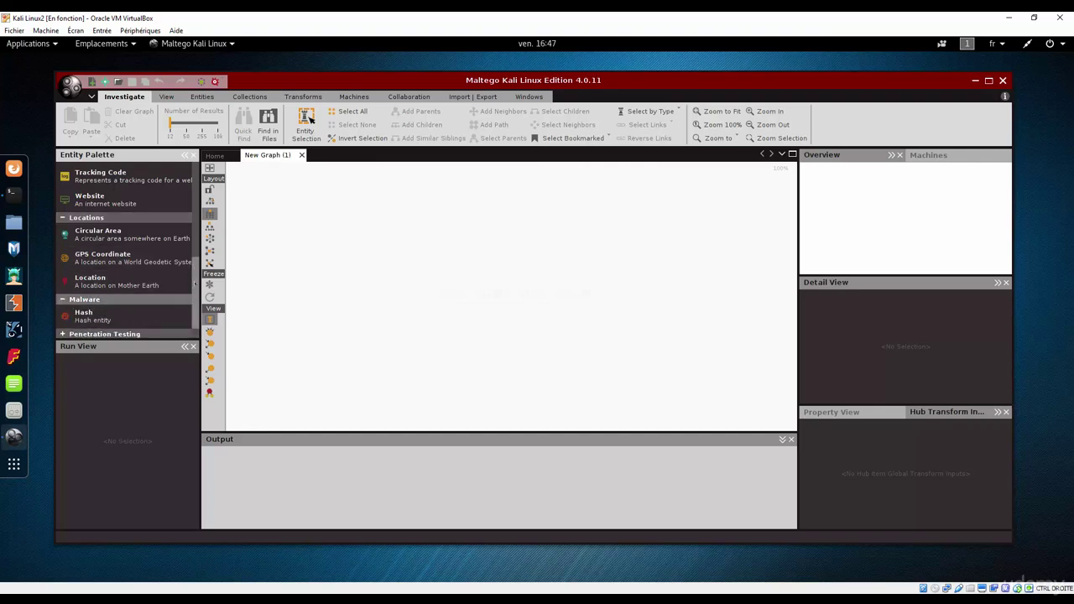
- Expand the Penetration Testing and Personal categories and look through their entity types
scroll(92, 294, down, 1)
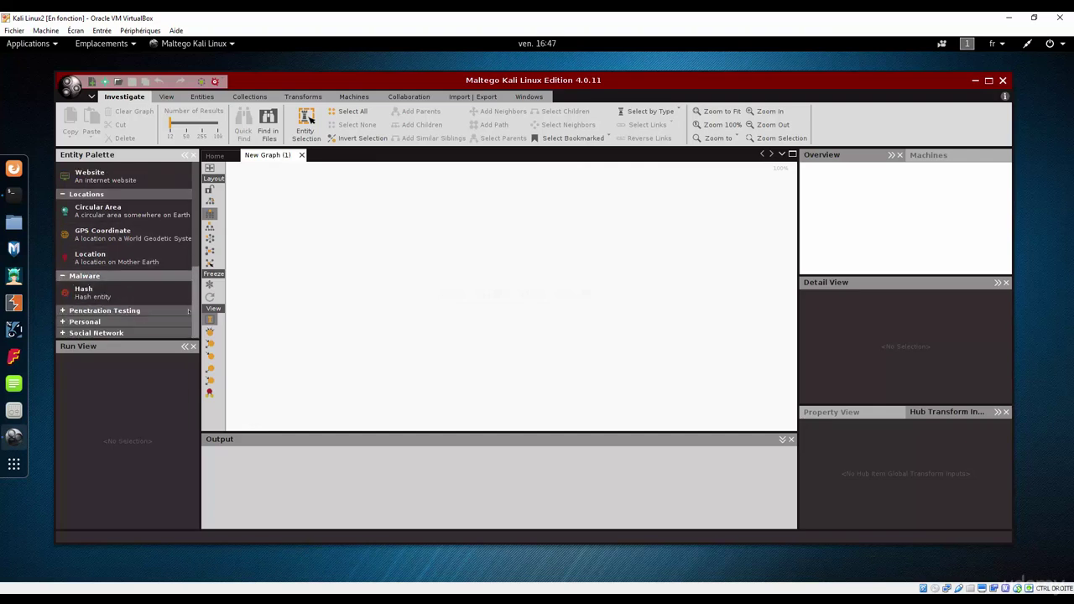
click(63, 310)
scroll(93, 310, down, 1)
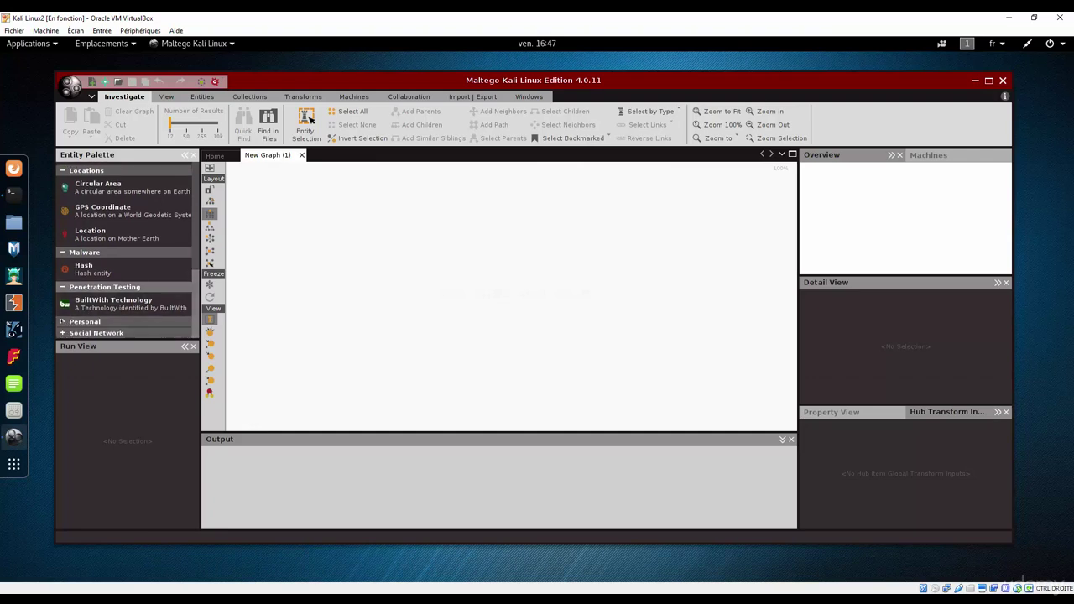
scroll(107, 288, down, 1)
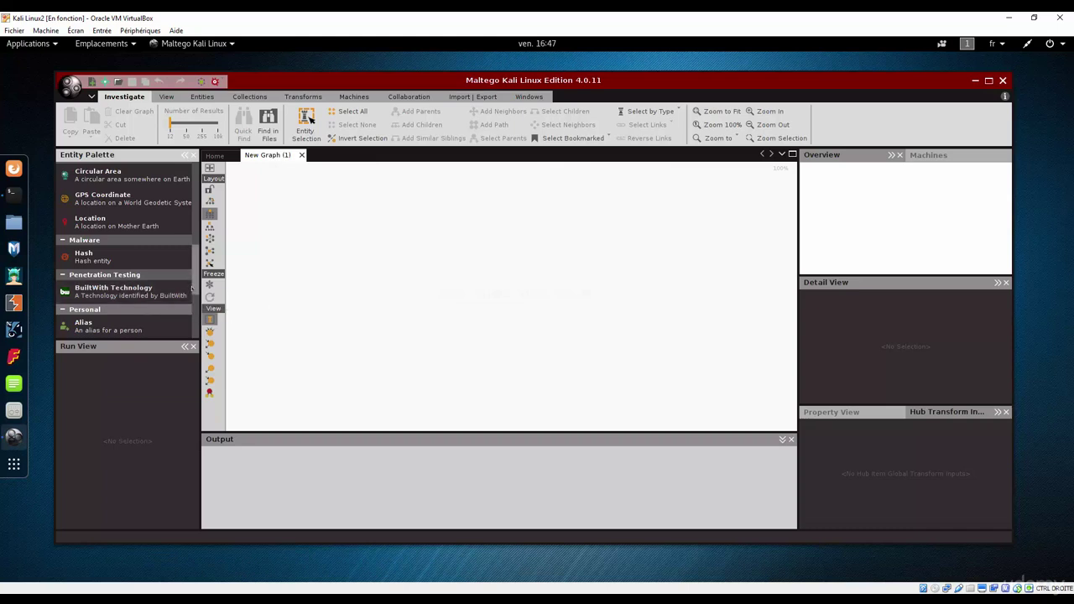
scroll(188, 312, down, 4)
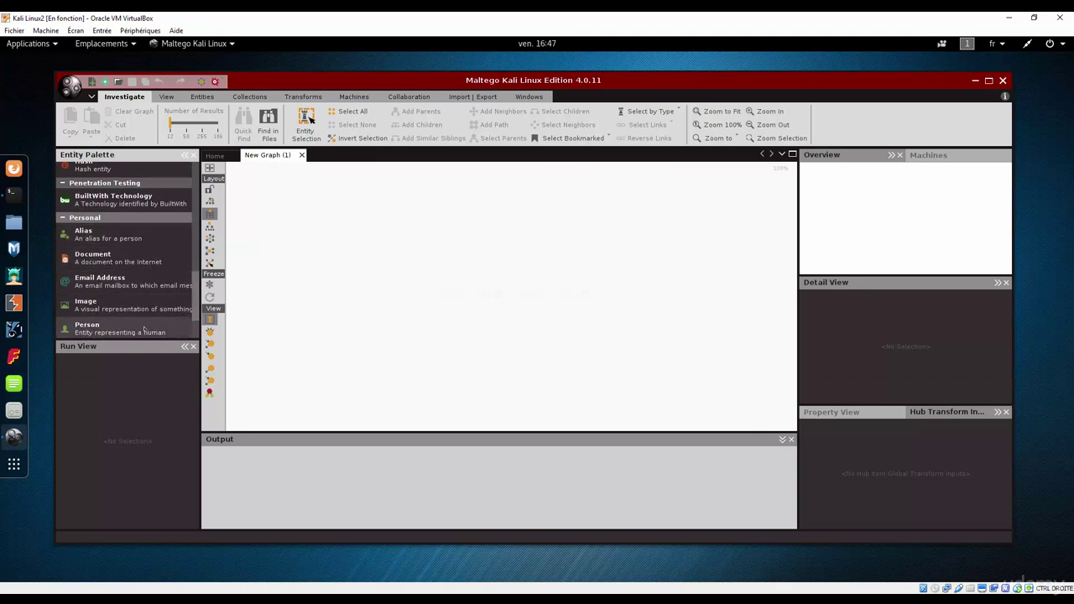
scroll(191, 333, down, 3)
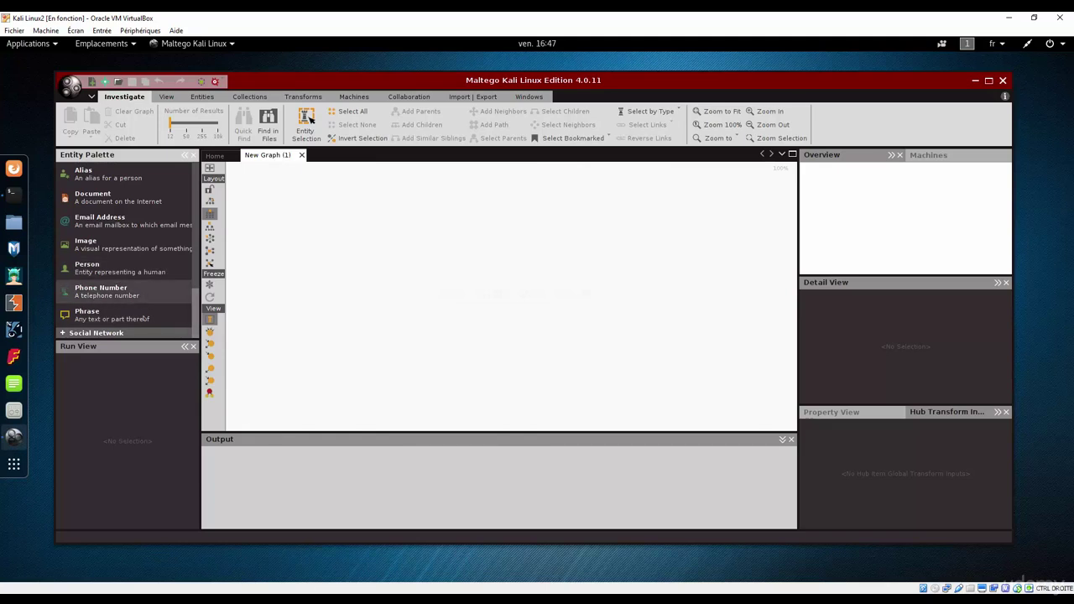
- Expand the Social Network category, view its entity types and return to the start of the palette
click(118, 332)
scroll(123, 302, down, 3)
scroll(124, 300, down, 1)
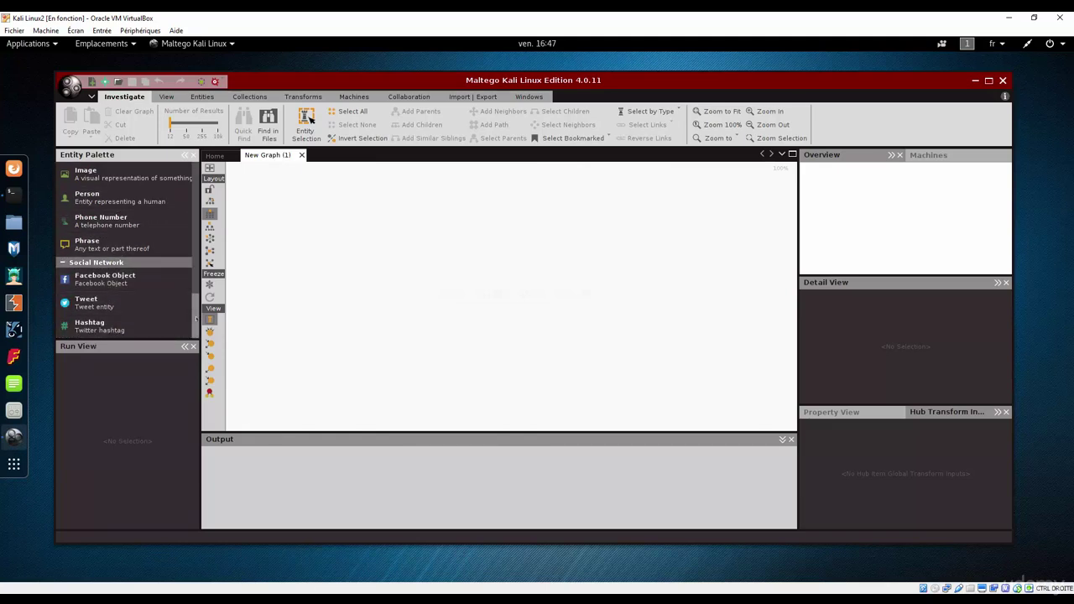
drag(196, 313, 197, 181)
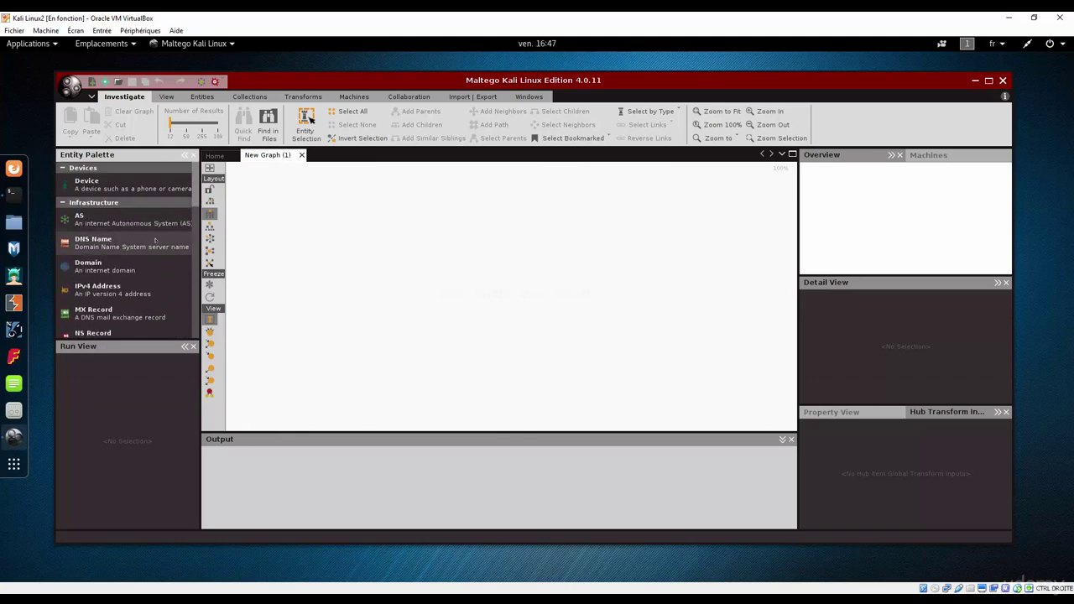
scroll(152, 247, down, 8)
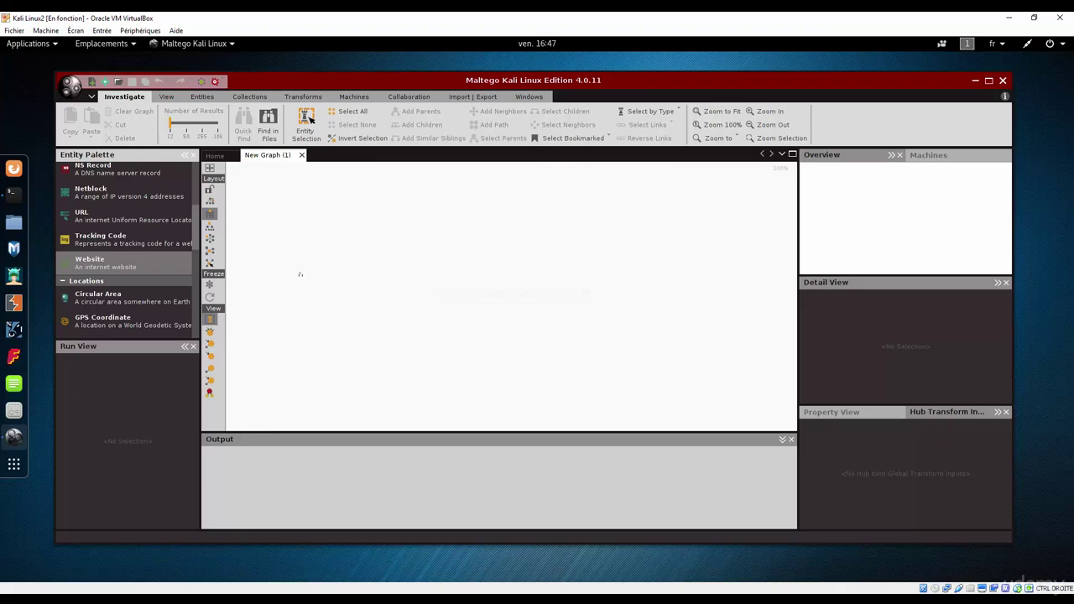
drag(300, 274, 444, 271)
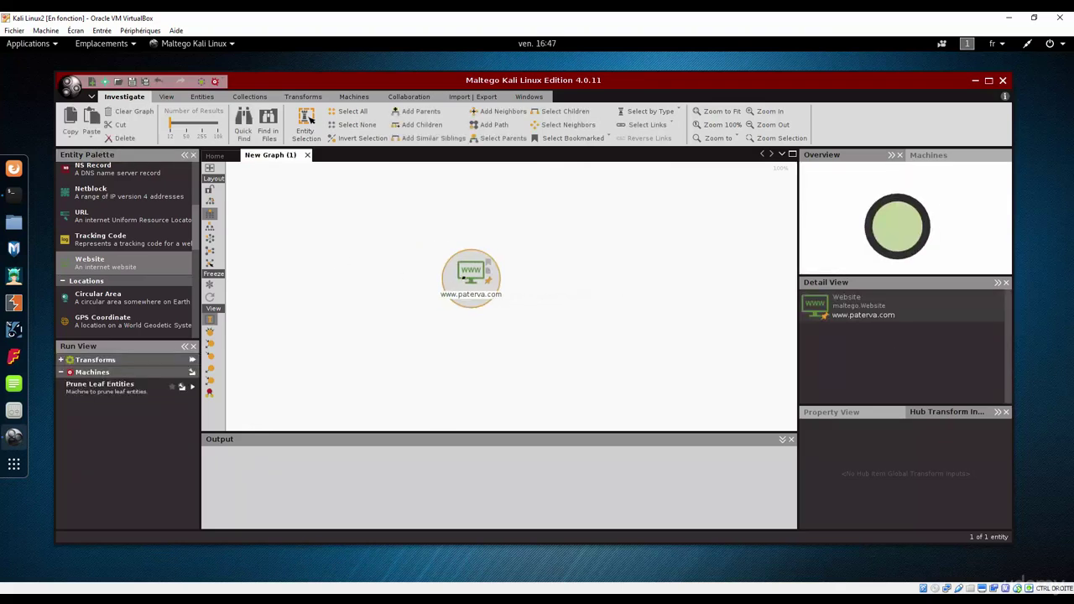
double_click(463, 277)
click(412, 225)
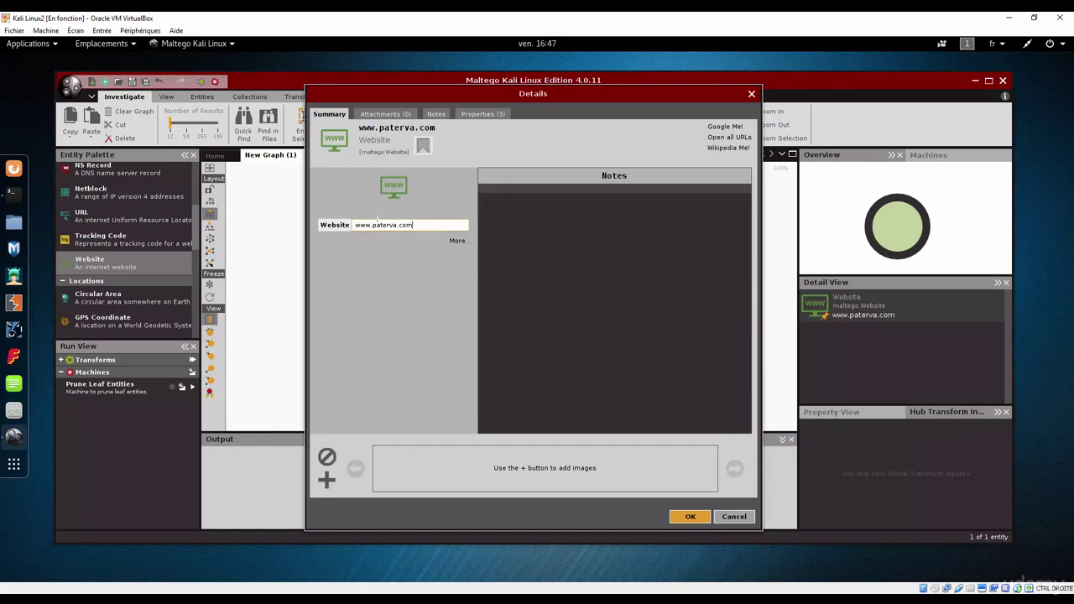
drag(412, 225, 371, 225)
text(leblogduhacker.fr)
click(690, 517)
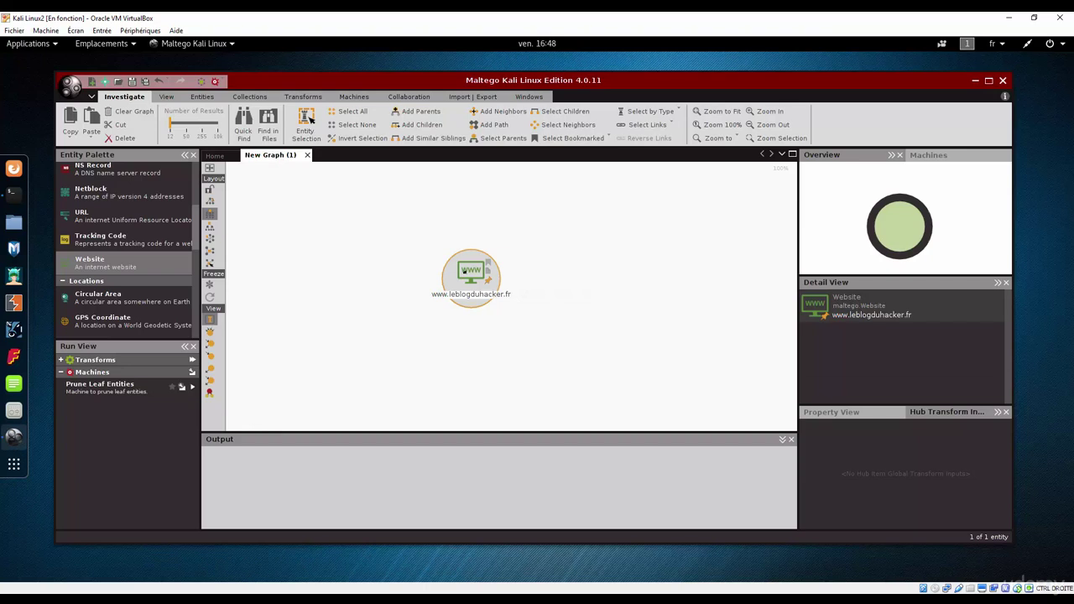
- Browse the transforms available for the website entity and run the Resolve to IP set on it
right_click(465, 271)
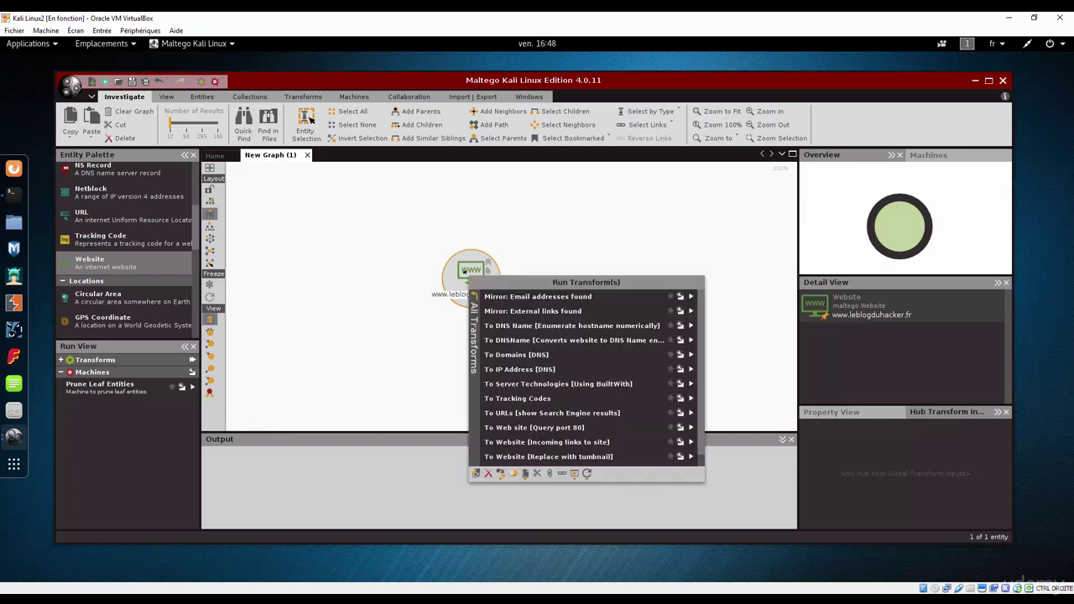
click(475, 298)
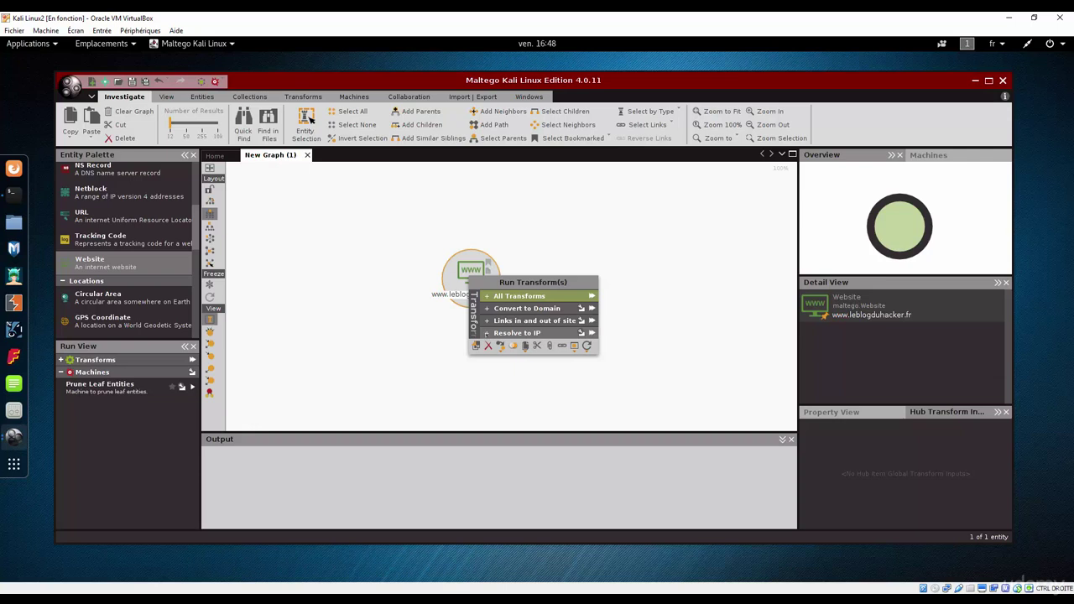
click(487, 333)
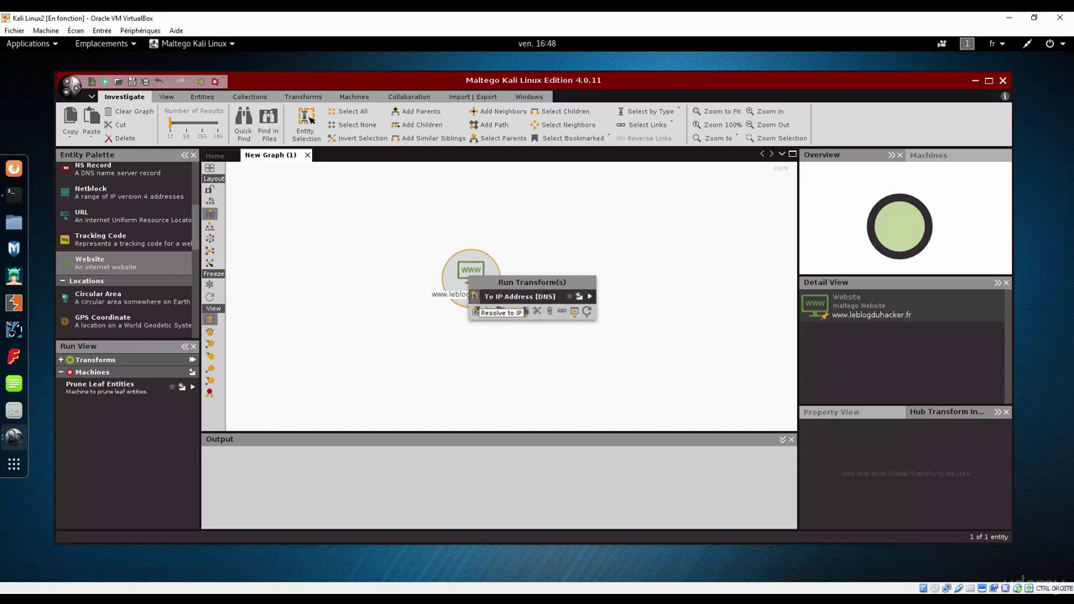
click(475, 297)
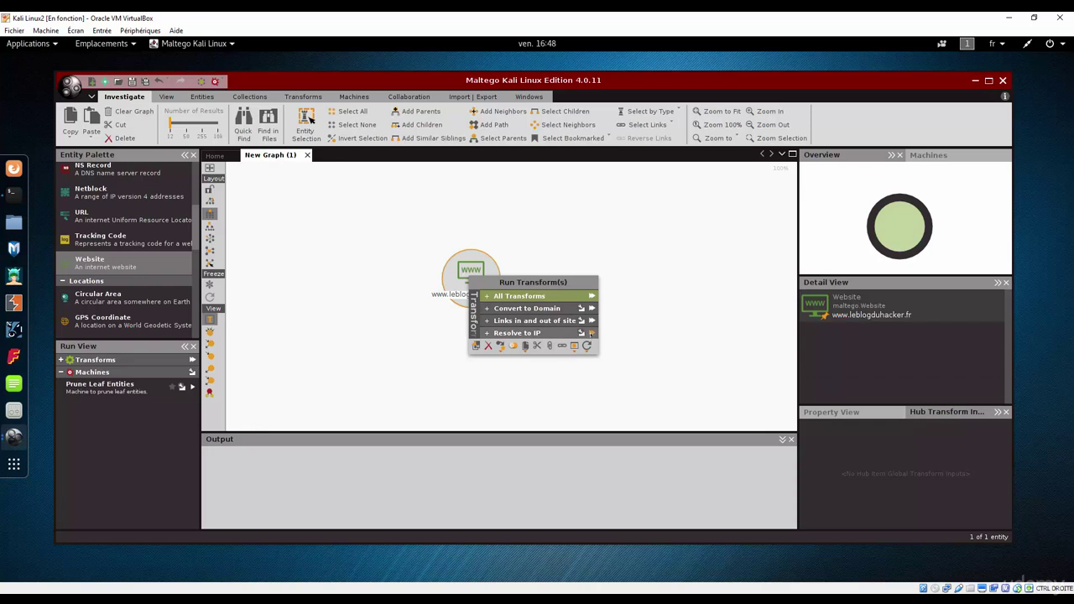
click(591, 333)
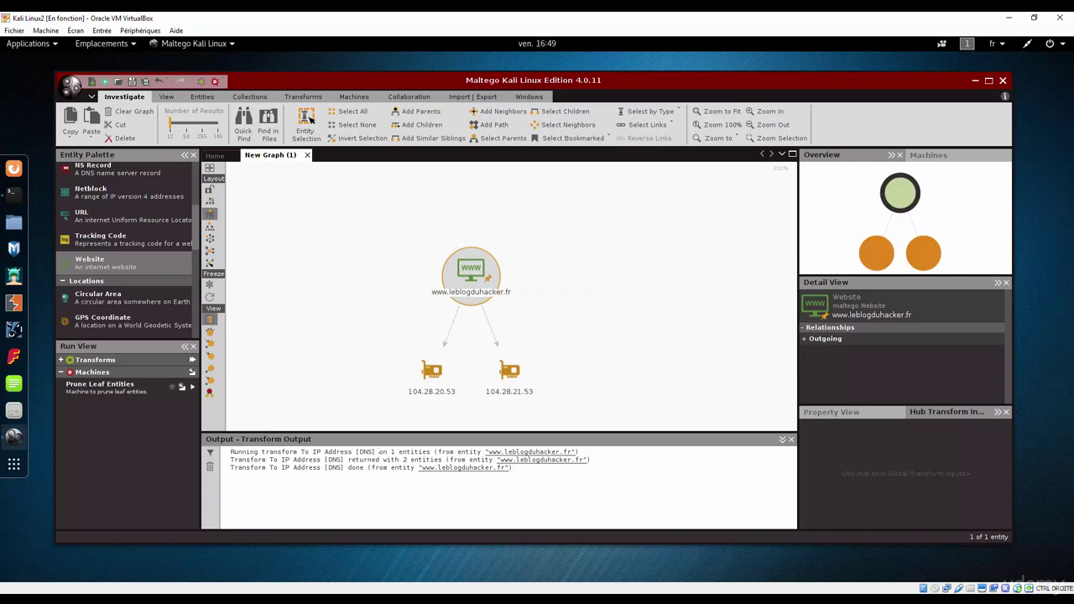
- Read the transform output and inspect the details of both resolved IP address entities
click(402, 460)
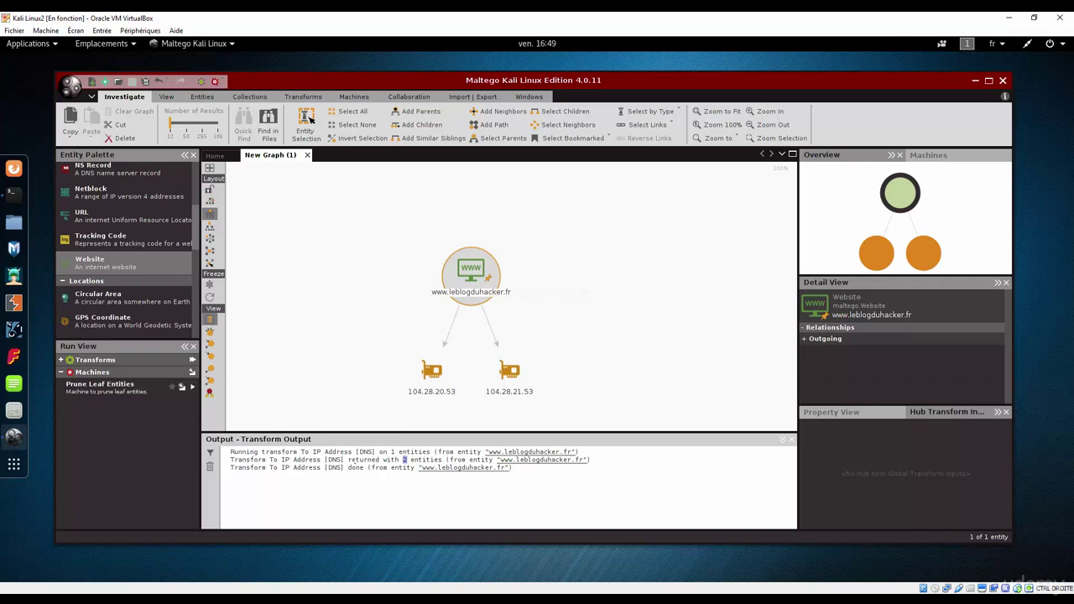
double_click(356, 468)
click(432, 371)
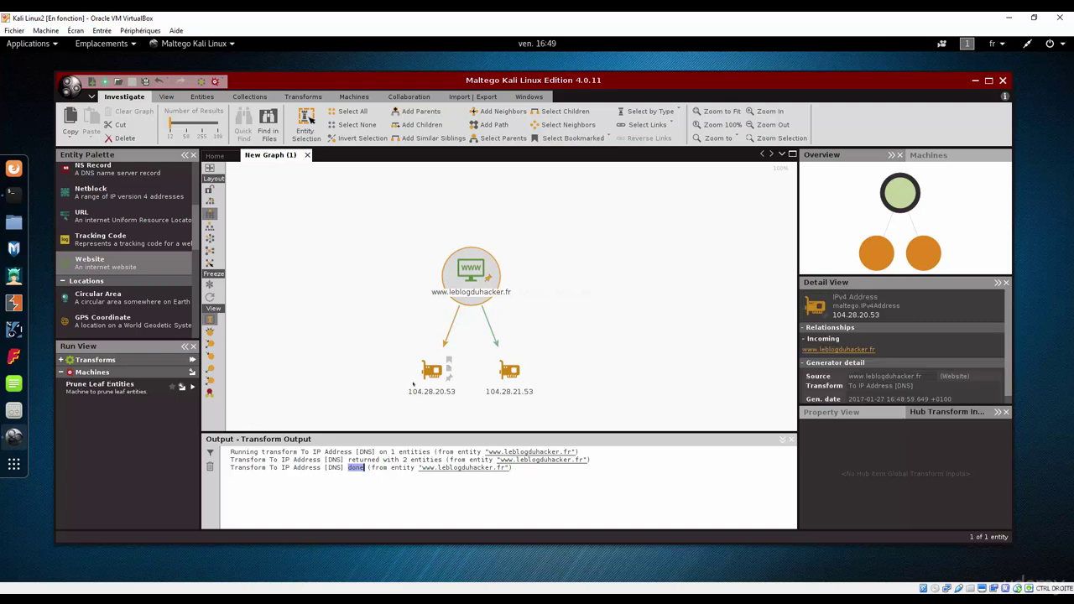
click(514, 374)
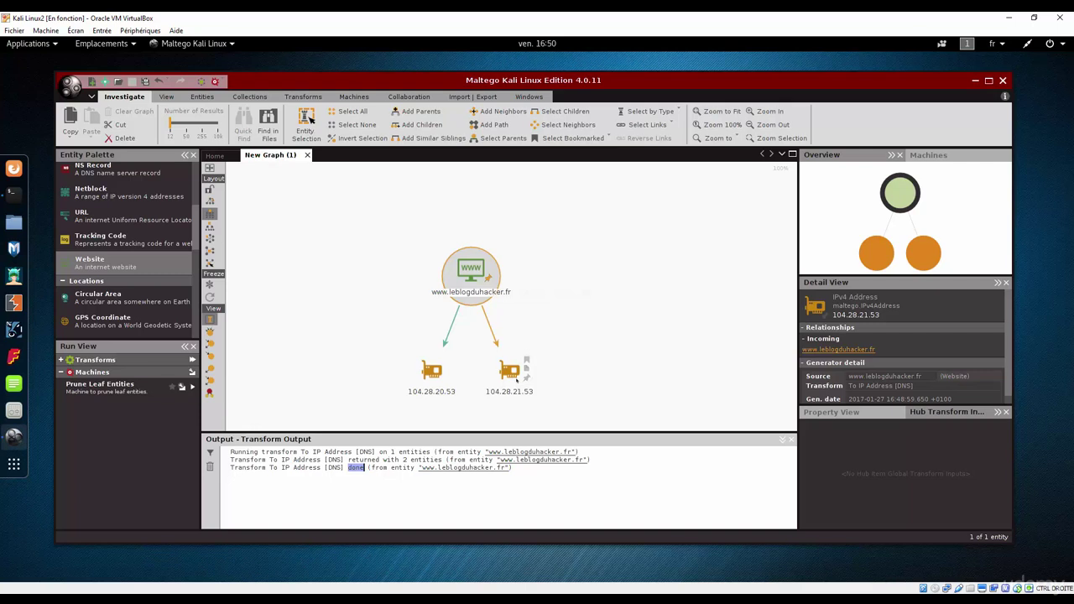
- Run the To Tracking Codes transform on the website entity and inspect both resulting tracking code entities
right_click(472, 266)
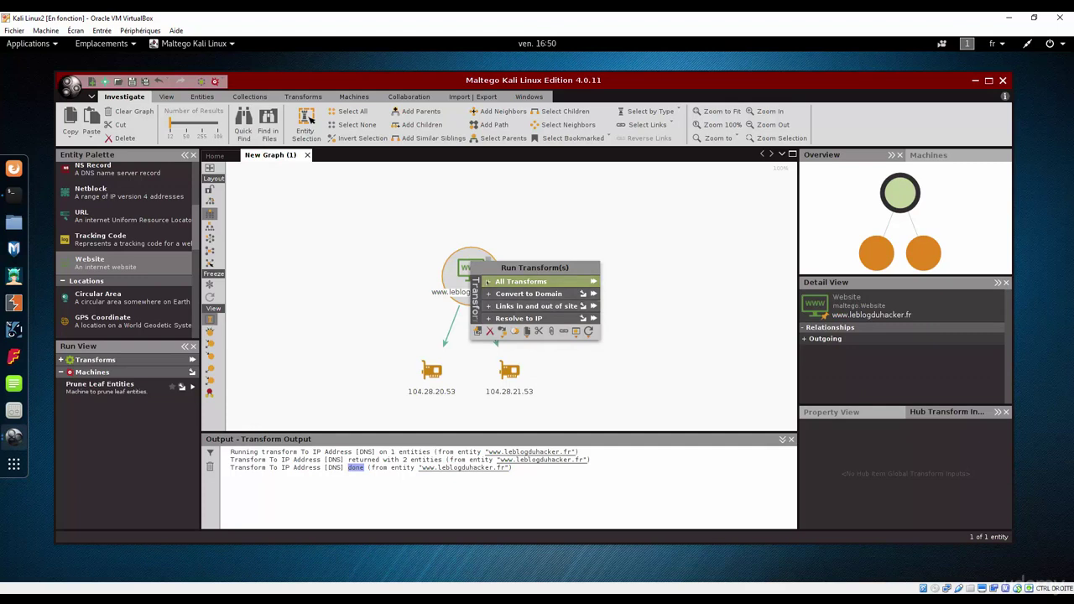
click(489, 282)
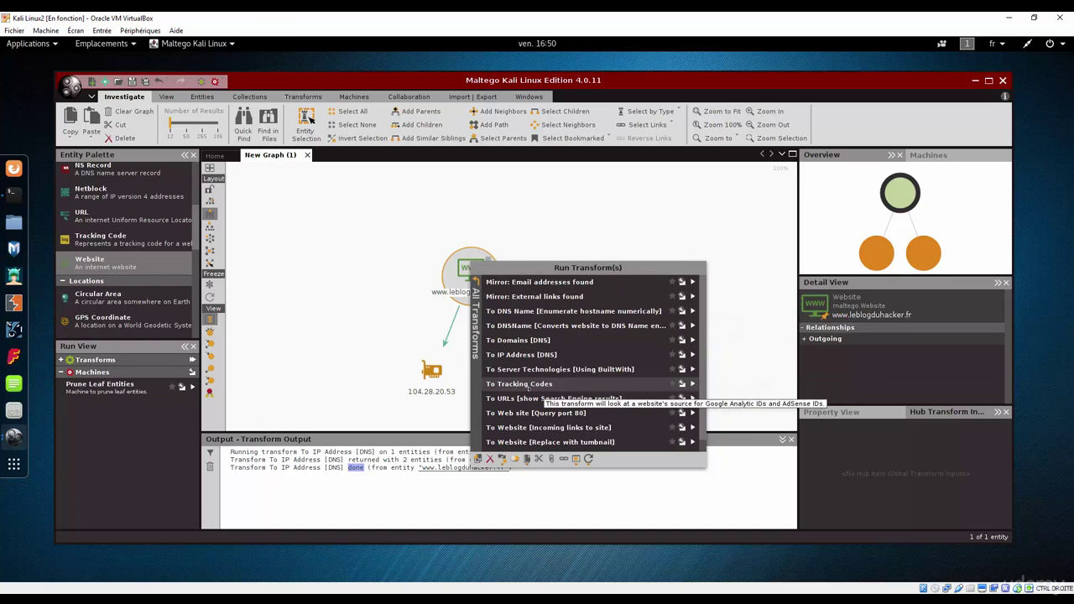
click(693, 384)
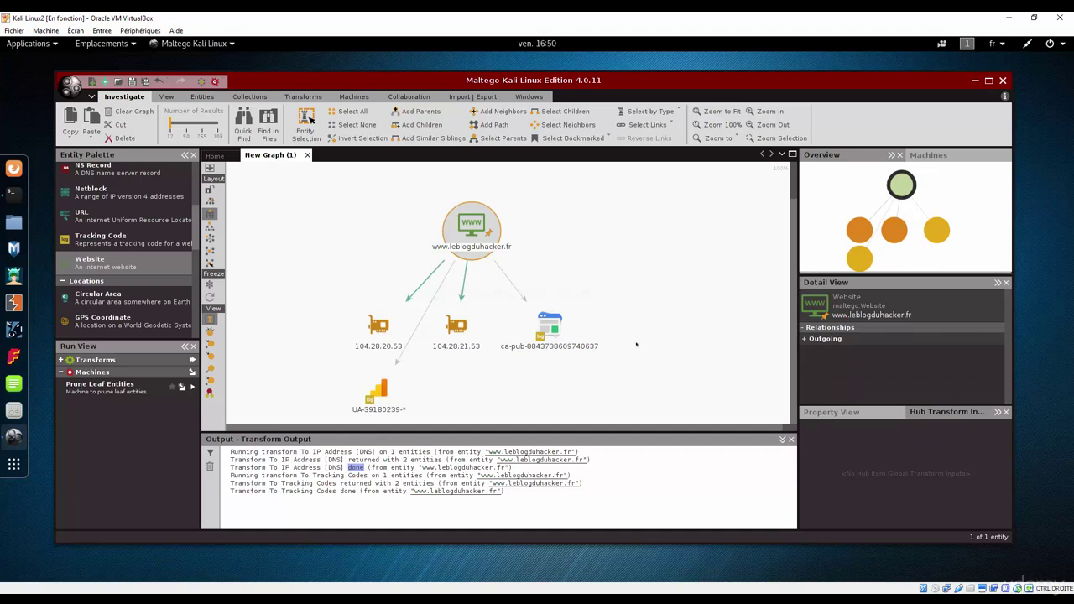
click(550, 327)
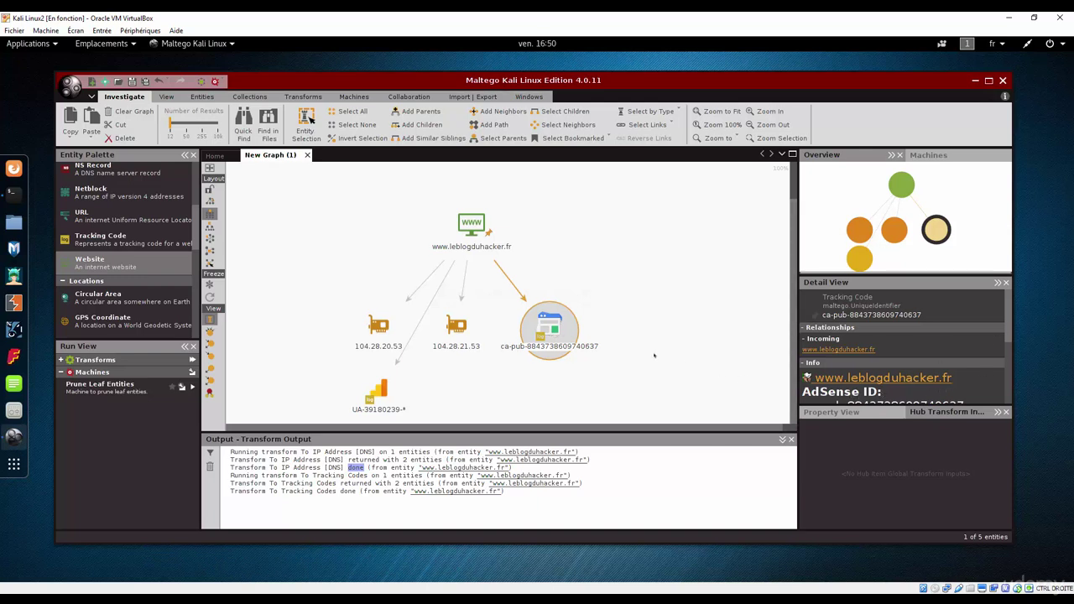
click(393, 388)
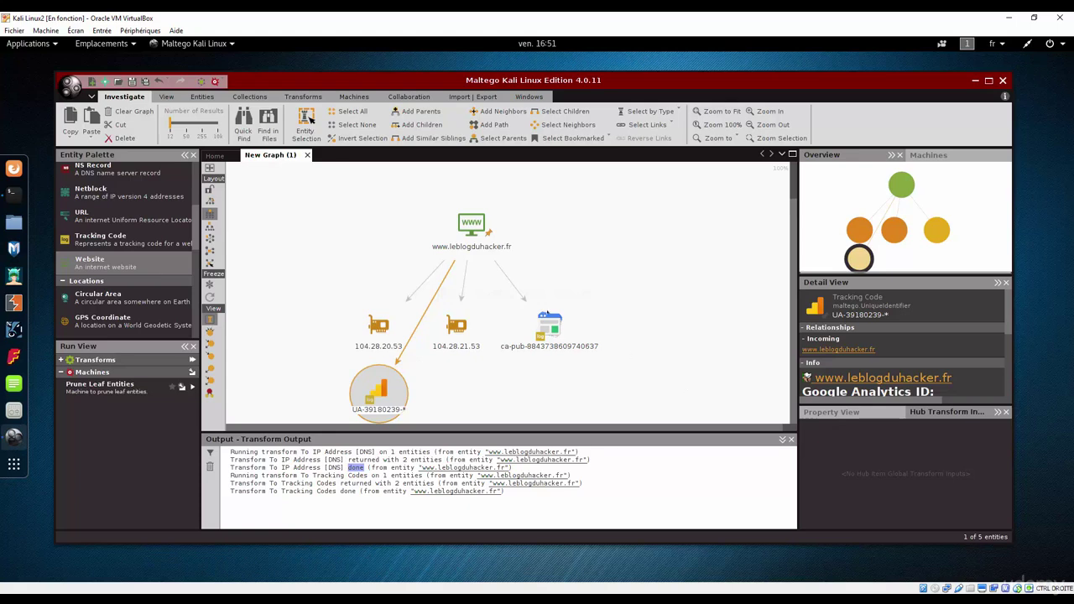
- Run the Mirror: Email addresses found transform on the website entity and browse the transforms offered for the IP address 104.28.21.53
right_click(472, 226)
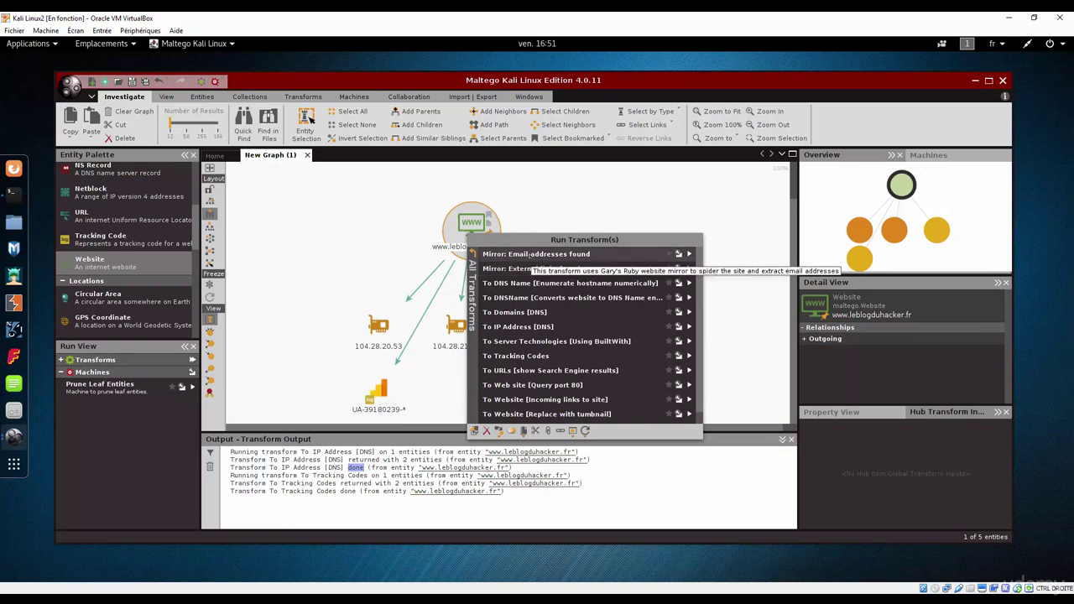
click(690, 254)
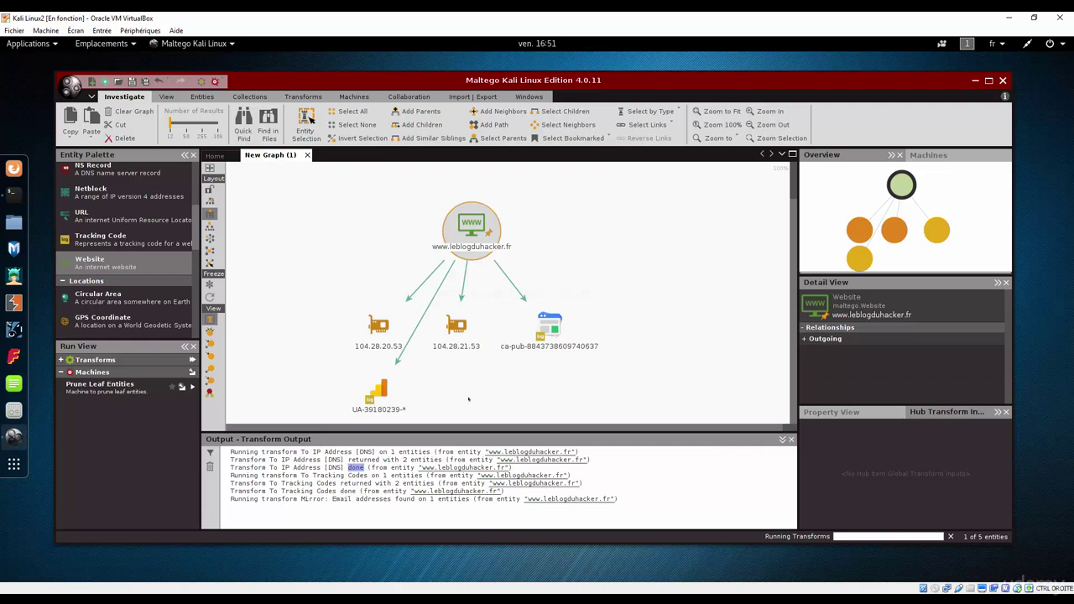
click(455, 328)
right_click(454, 329)
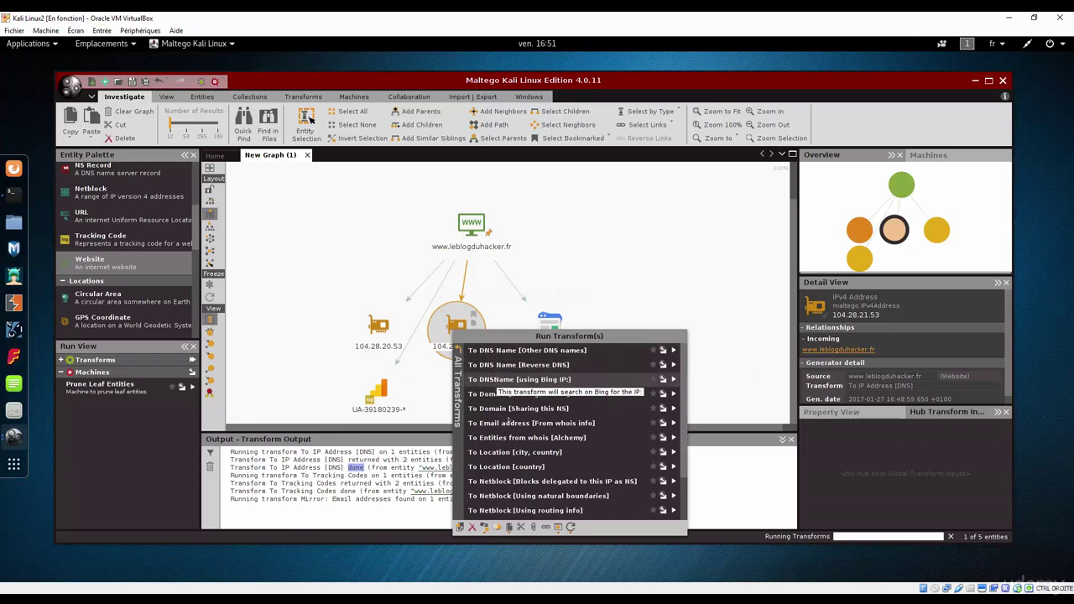
scroll(497, 452, down, 3)
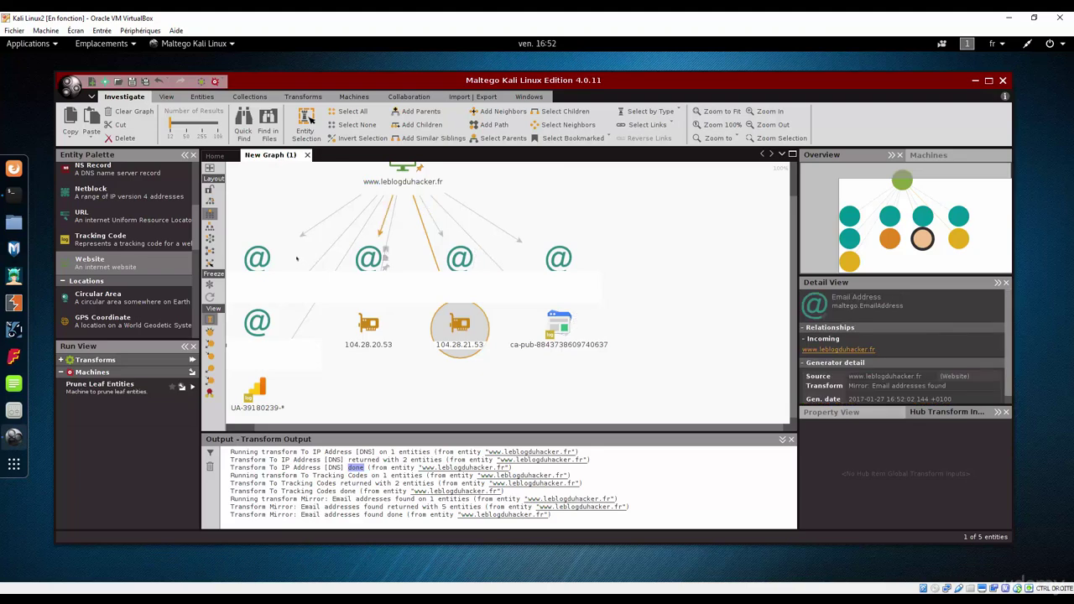
- Examine the email address entities extracted from the website and their details
drag(270, 429, 238, 428)
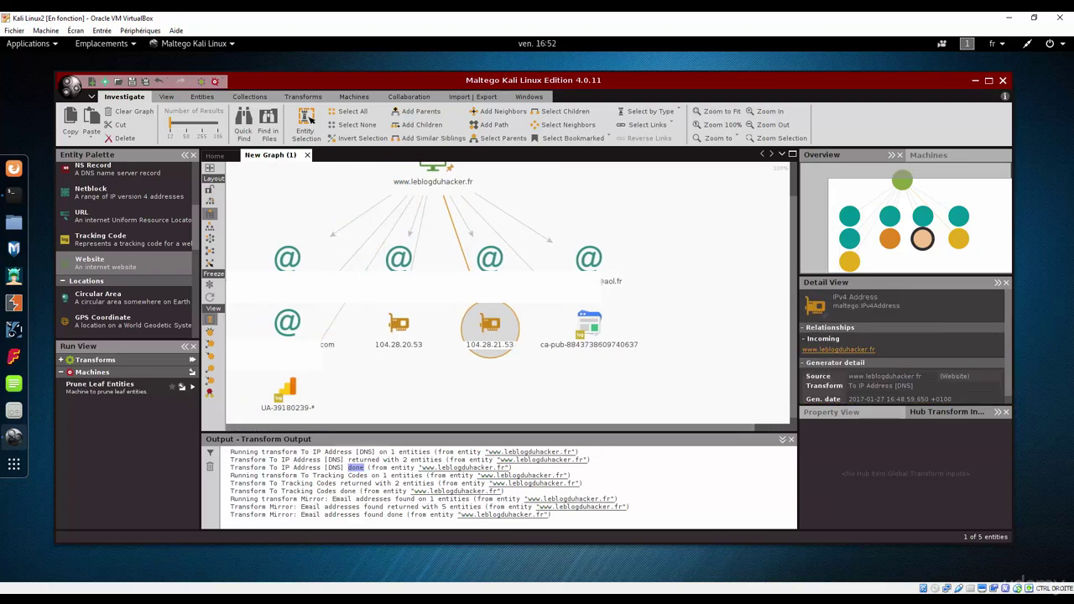
click(290, 258)
click(413, 252)
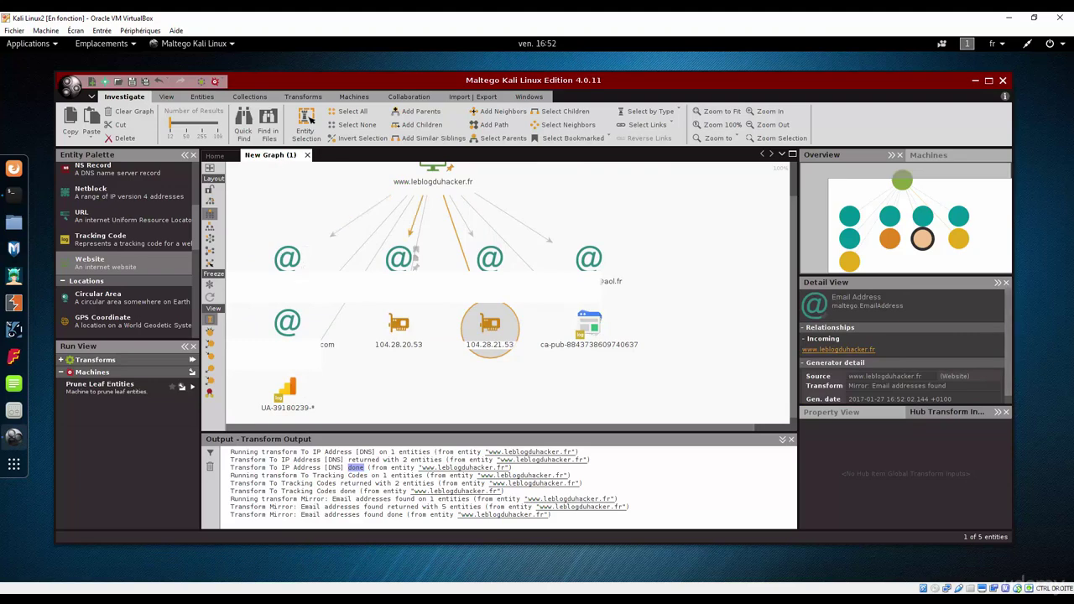
click(602, 256)
click(304, 257)
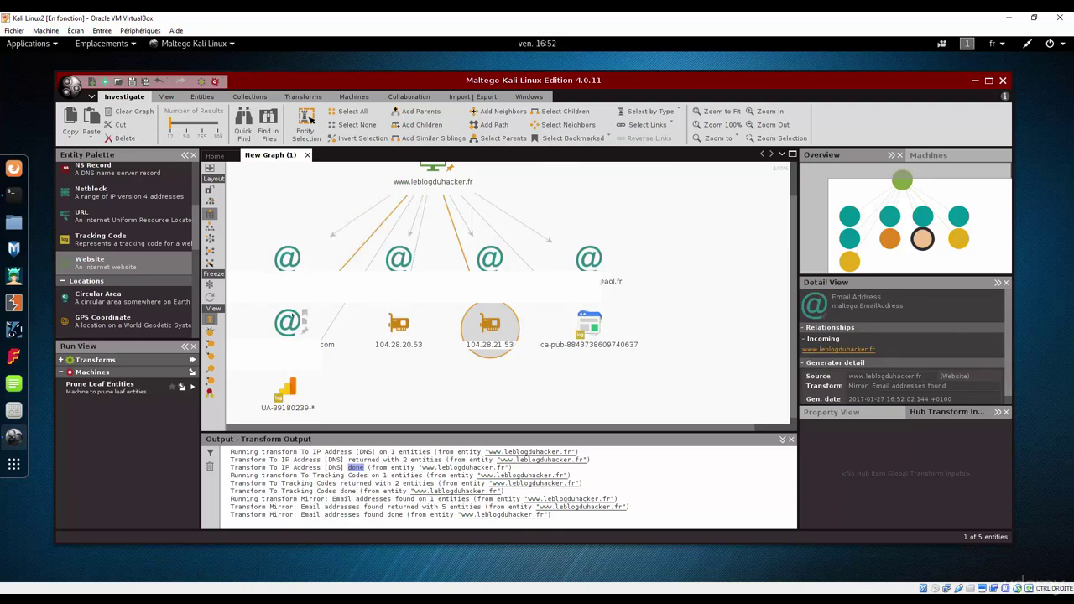
click(415, 256)
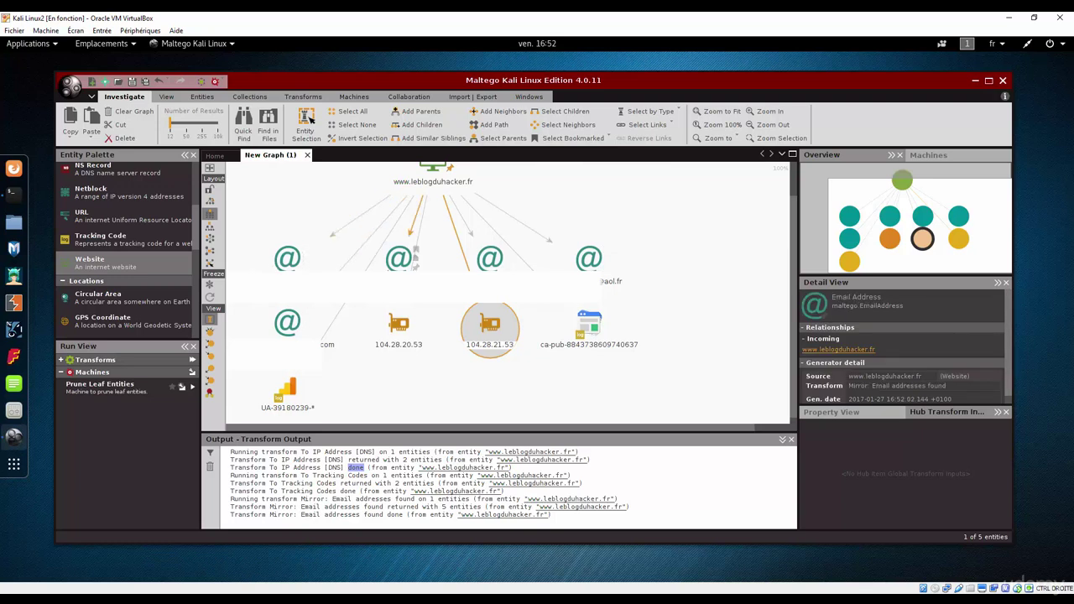
click(495, 256)
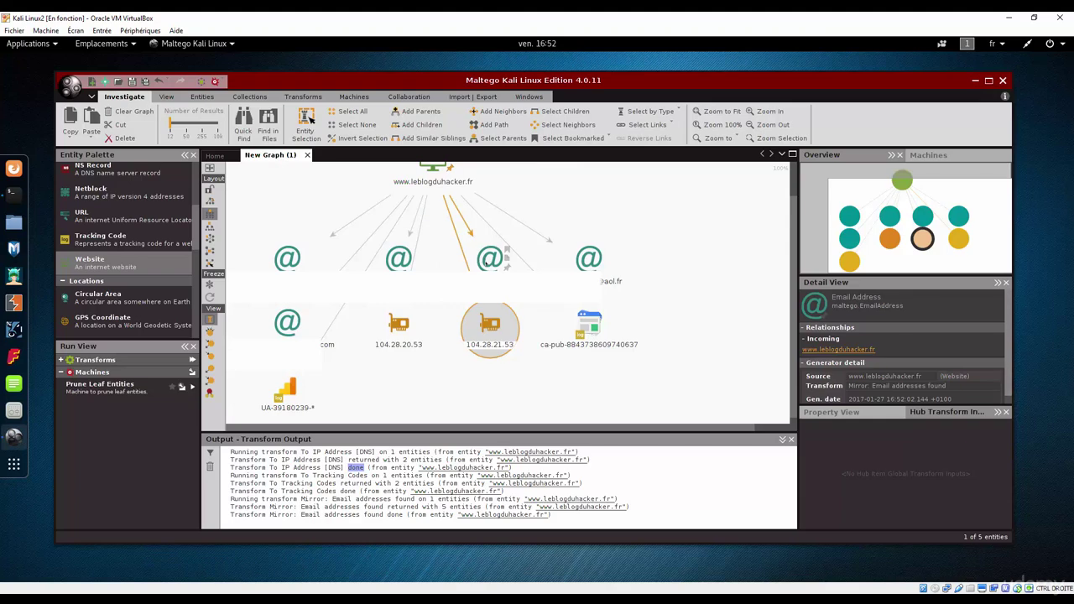
right_click(486, 262)
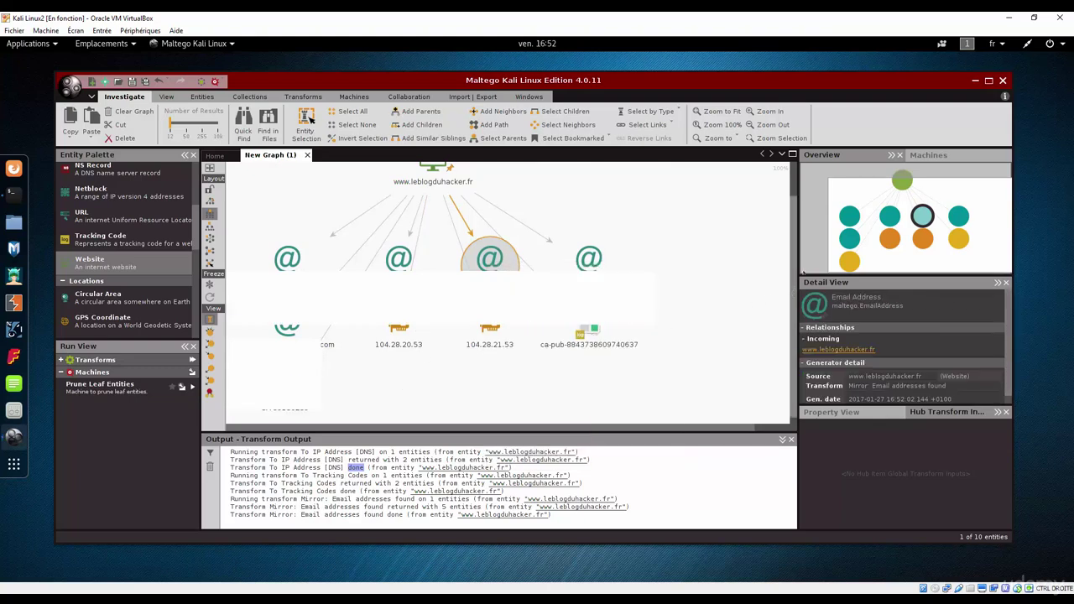
- Run the To Server Technologies [Using BuiltWith] transform on the website entity, accepting its disclaimer
scroll(451, 206, up, 1)
click(451, 207)
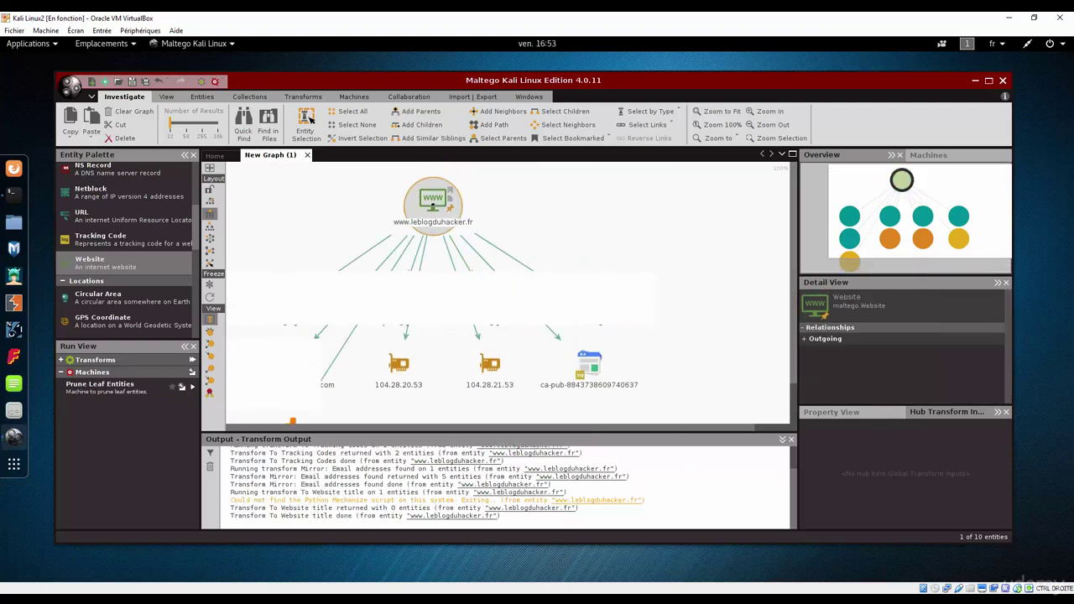
right_click(451, 207)
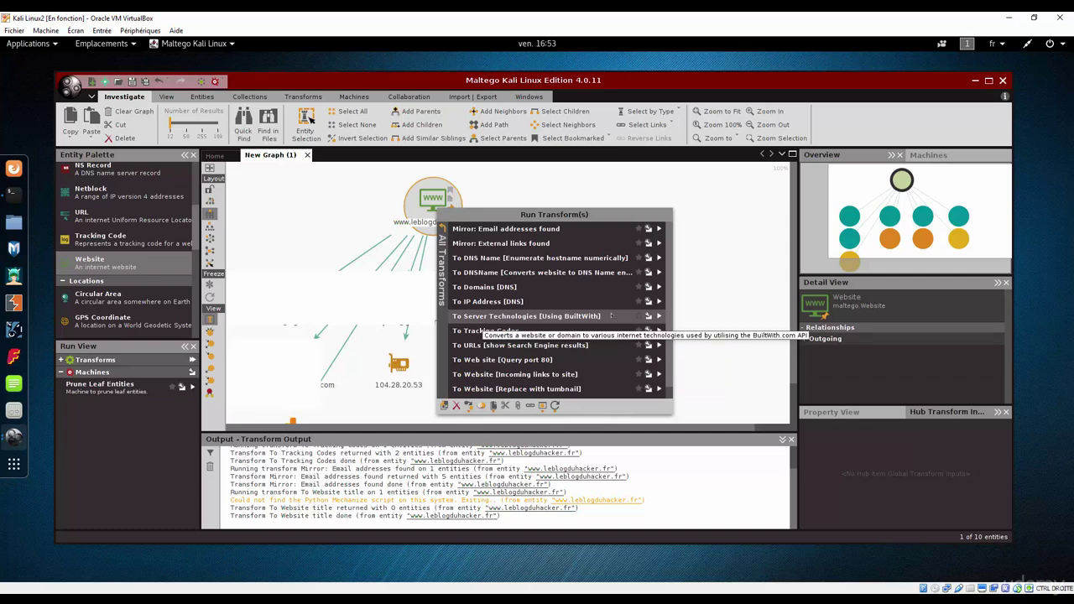
click(646, 315)
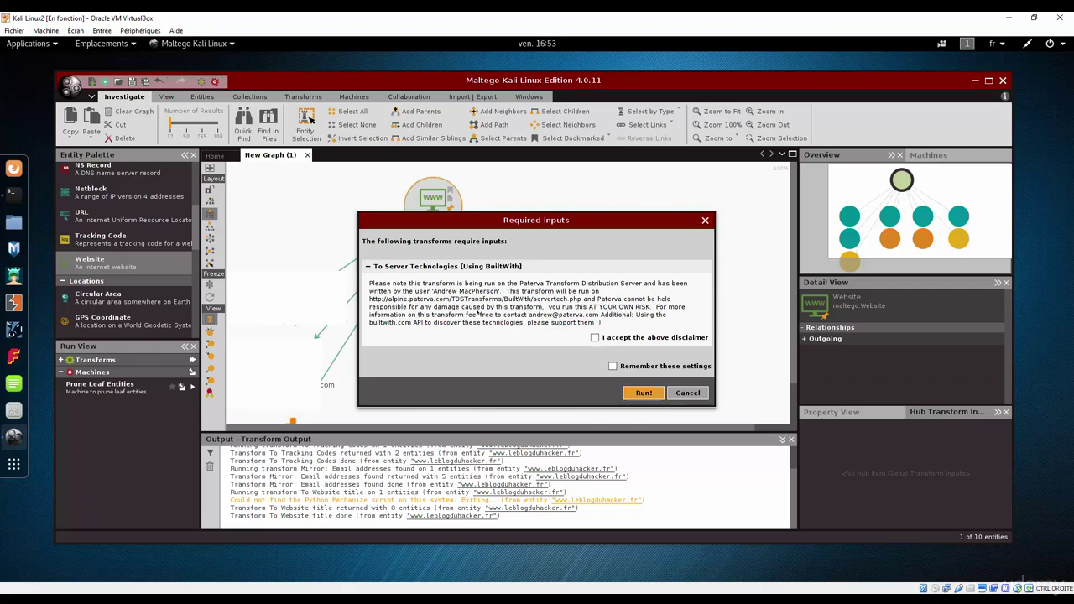
click(595, 337)
click(642, 393)
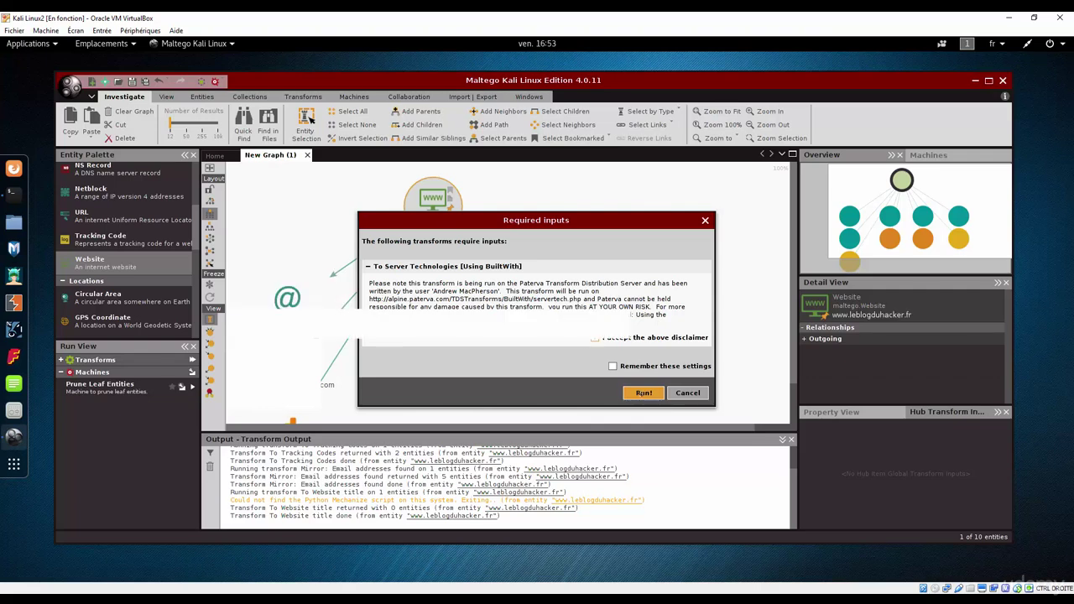
click(616, 350)
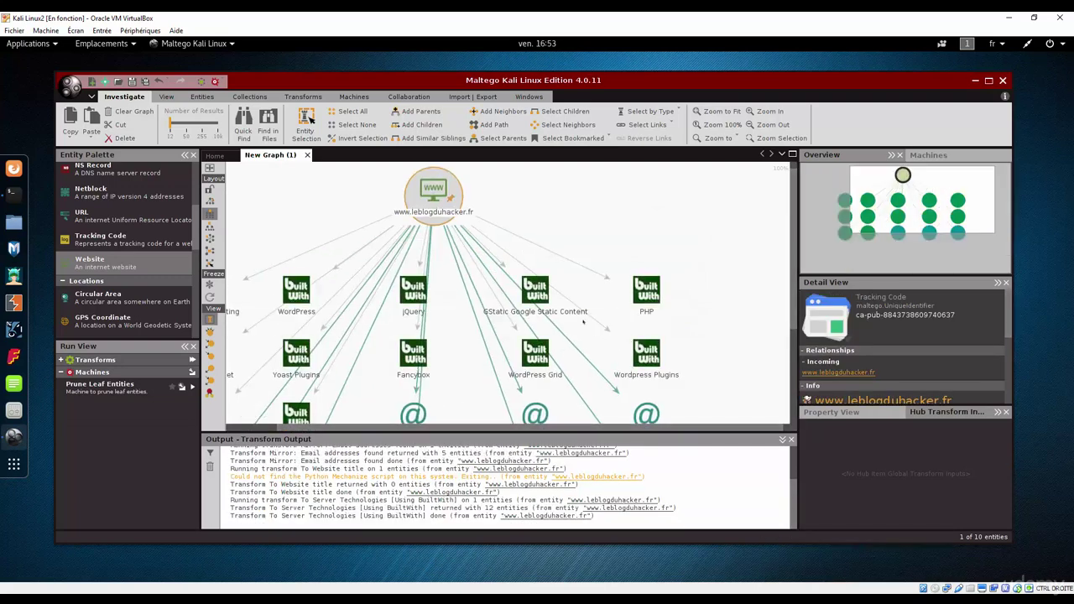
- Inspect the details of the website's BuiltWith technologies, including Wordpress Plugins, PHP, GStatic Google Static Content and jQuery
click(434, 192)
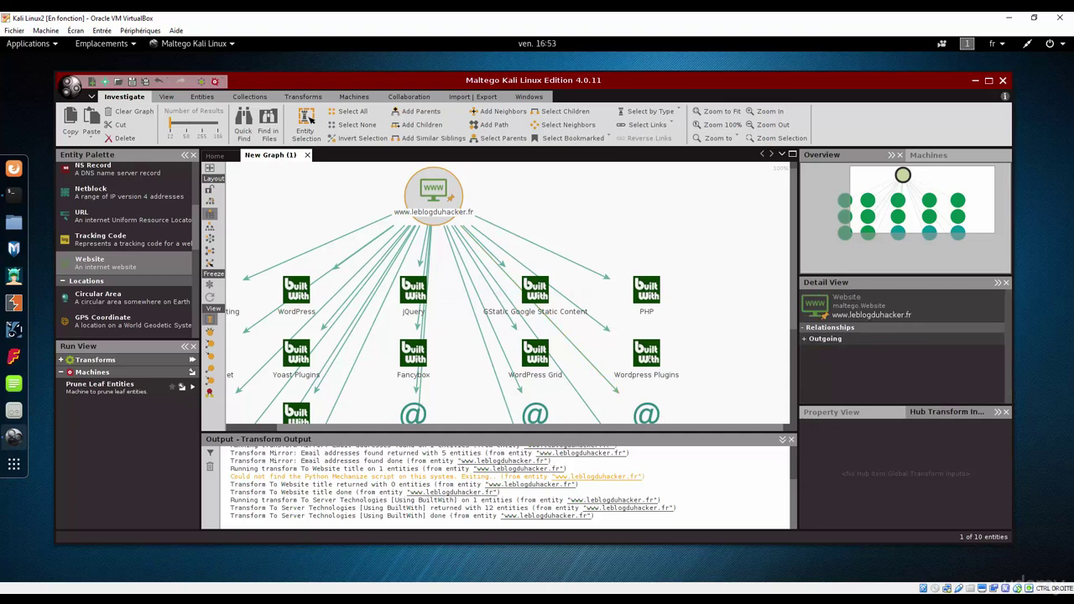
click(646, 354)
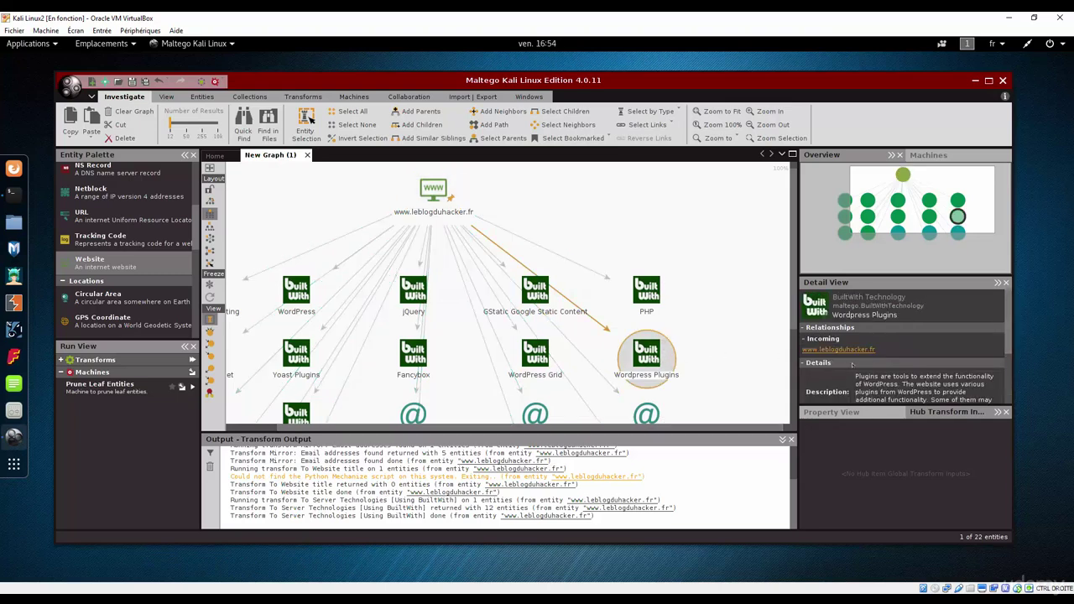
scroll(1007, 341, down, 3)
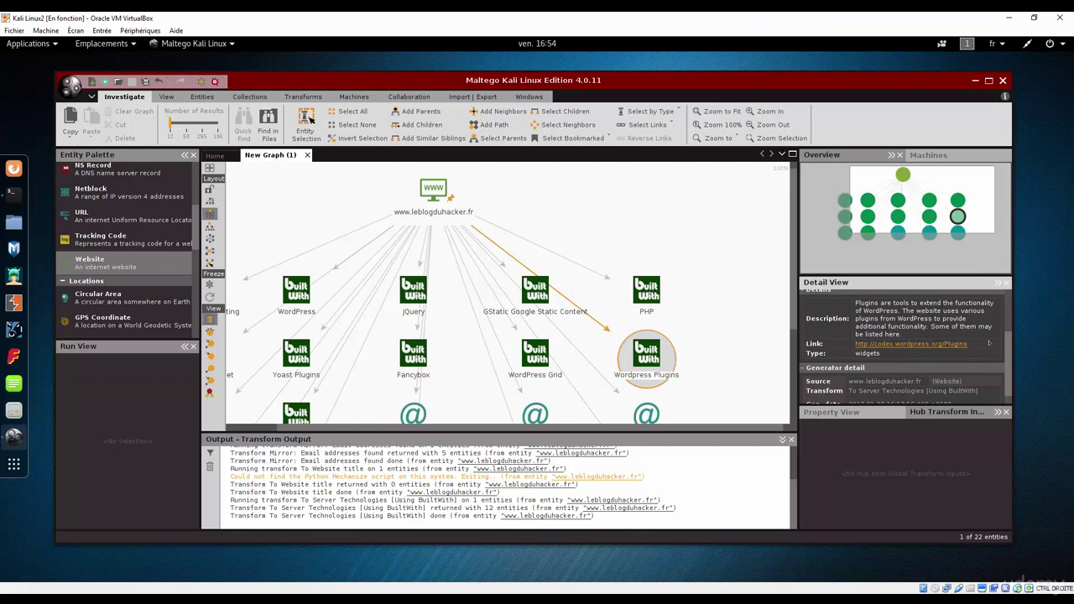
scroll(1006, 356, up, 3)
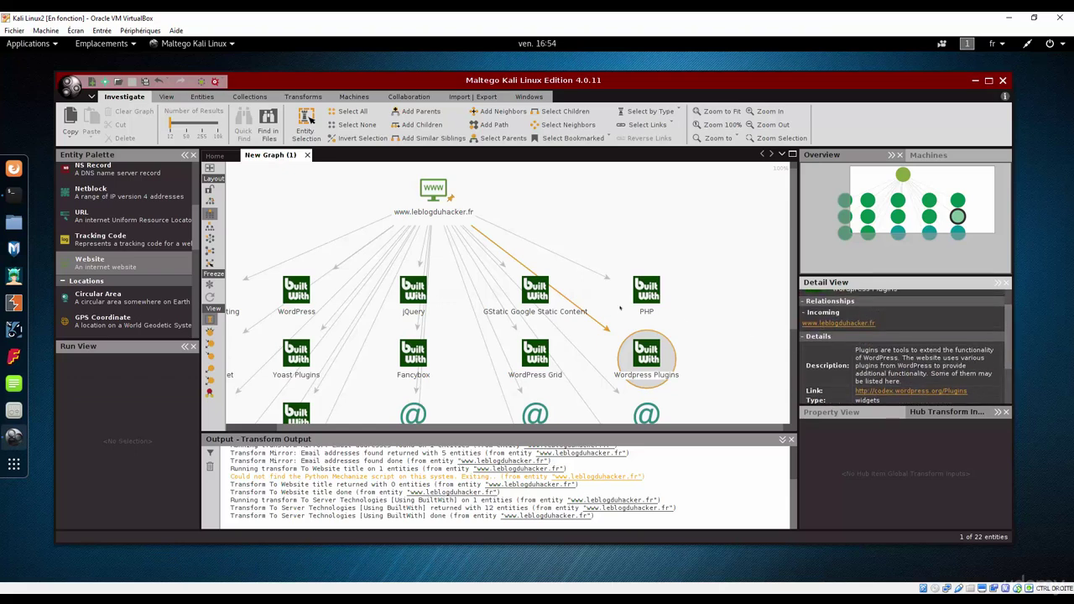
click(643, 296)
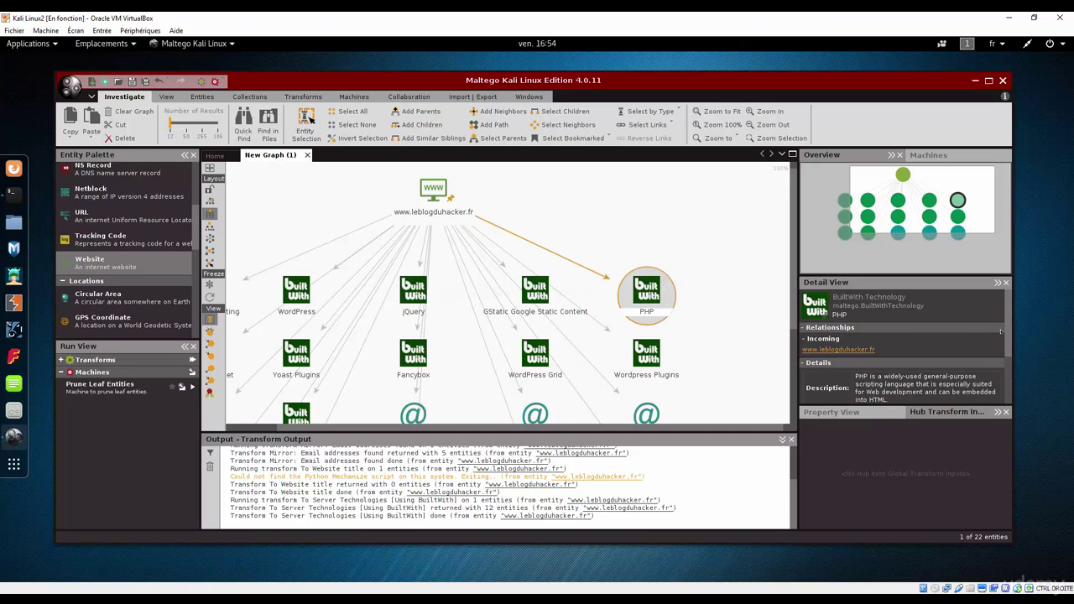
drag(1002, 331, 1004, 382)
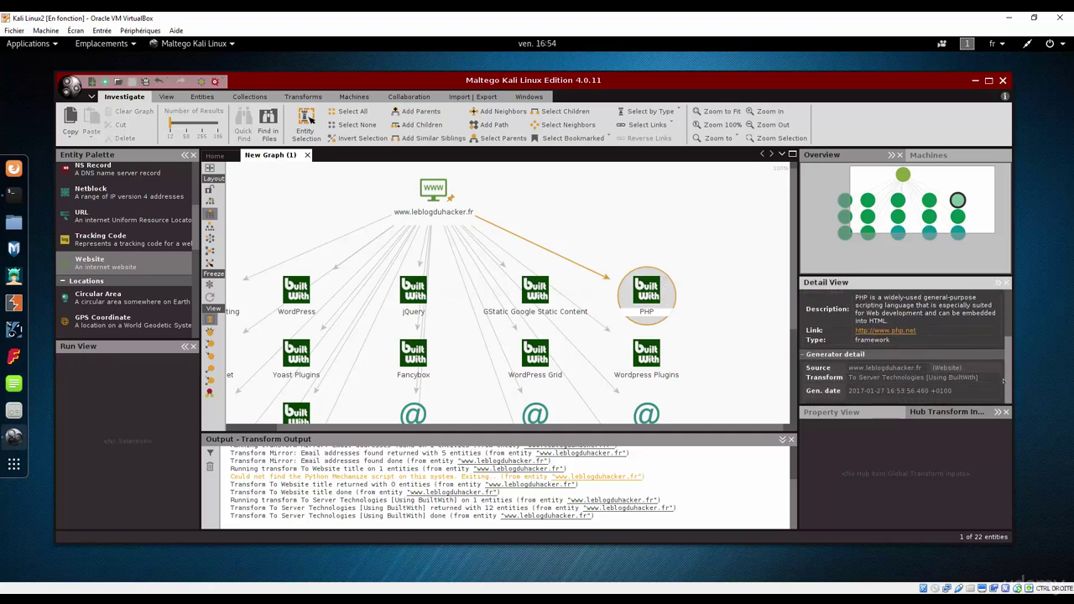
click(546, 289)
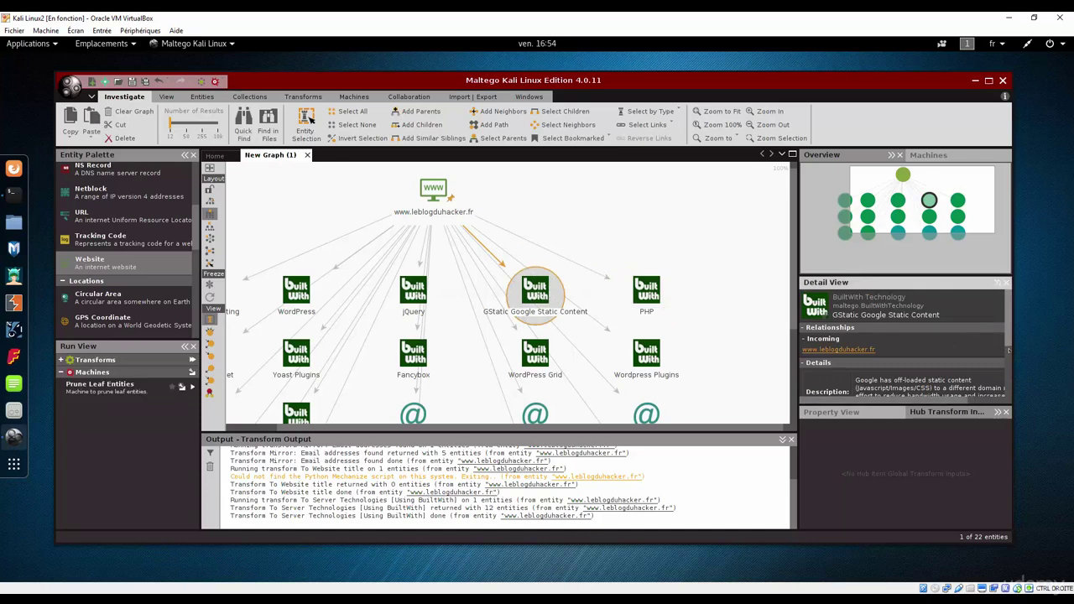
drag(1004, 343, 1005, 377)
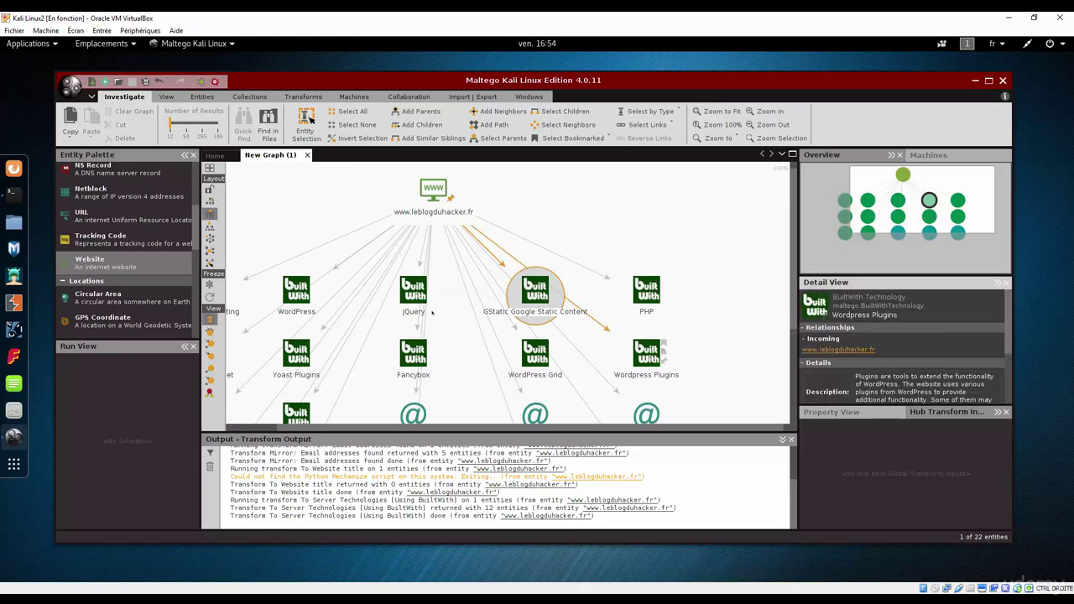
click(413, 292)
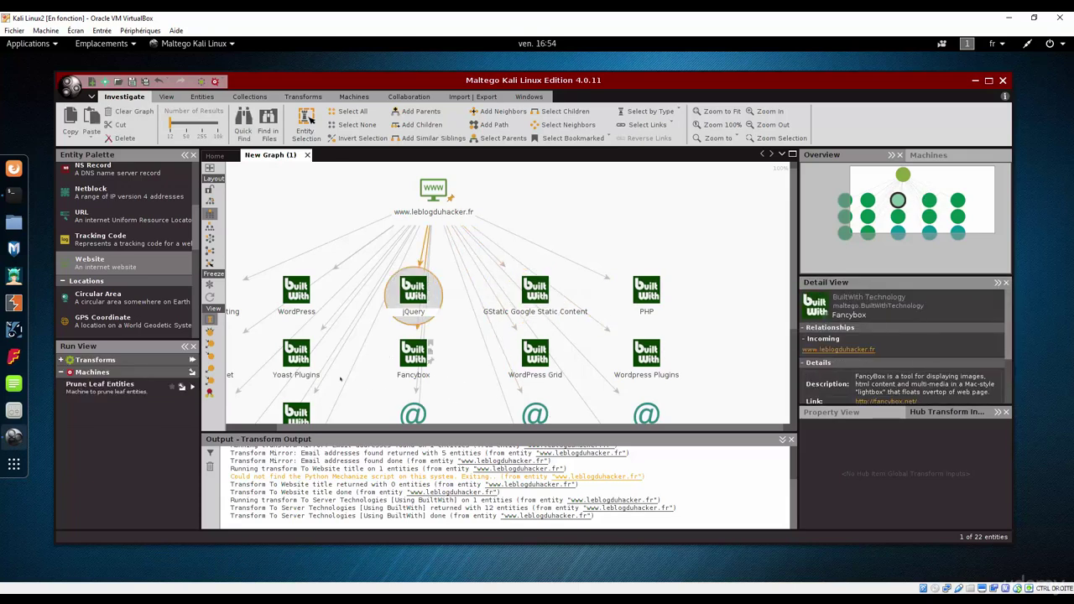
drag(553, 426, 482, 430)
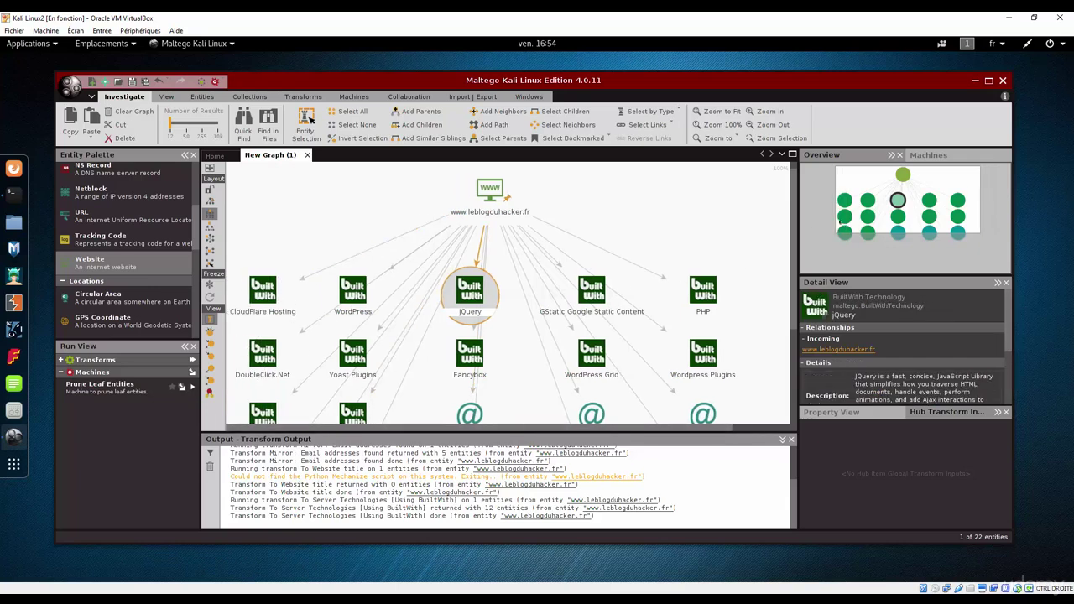
click(490, 191)
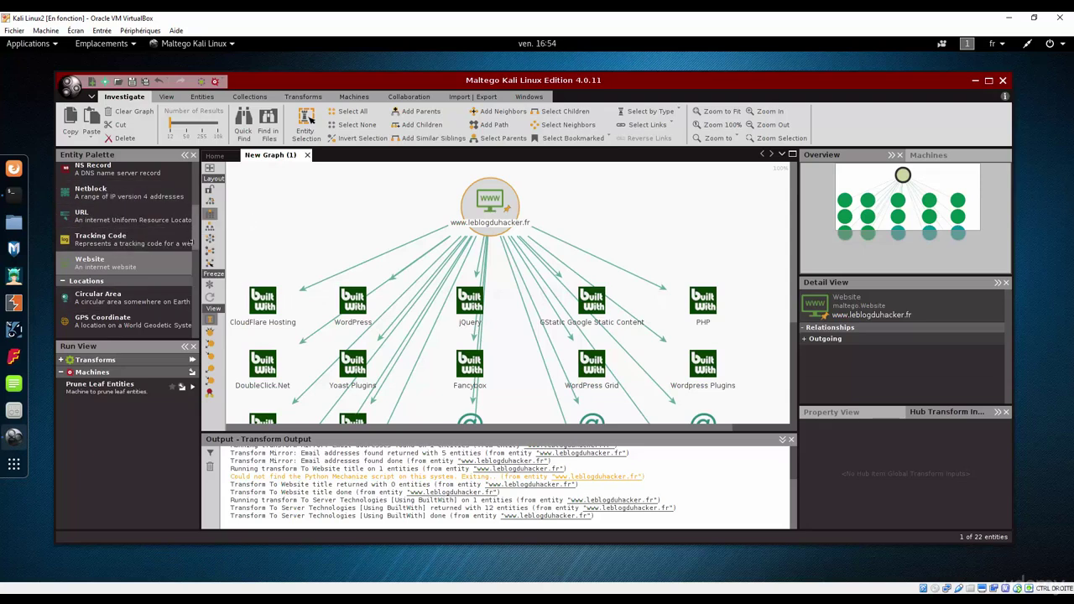
- Add an Email Address entity from the Personal category to the graph beside the website entity
scroll(126, 252, down, 5)
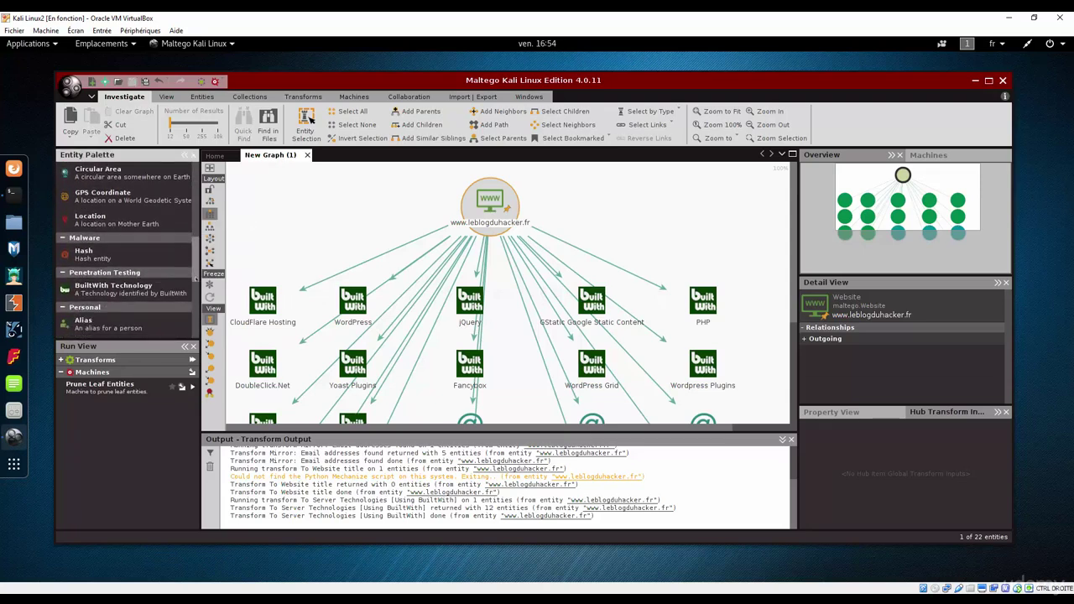
scroll(190, 312, down, 3)
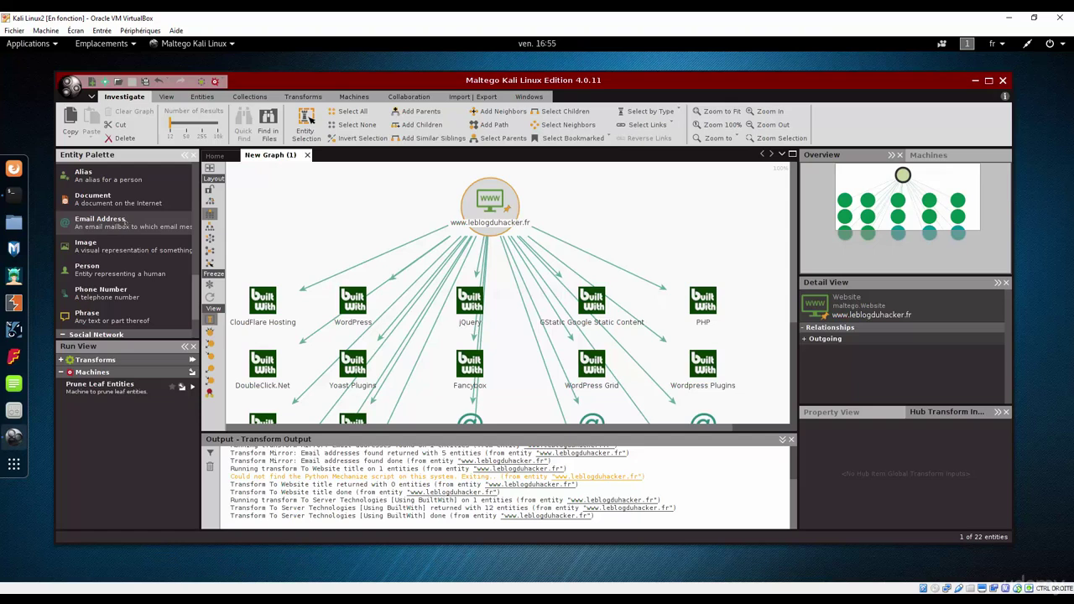
drag(99, 222, 288, 209)
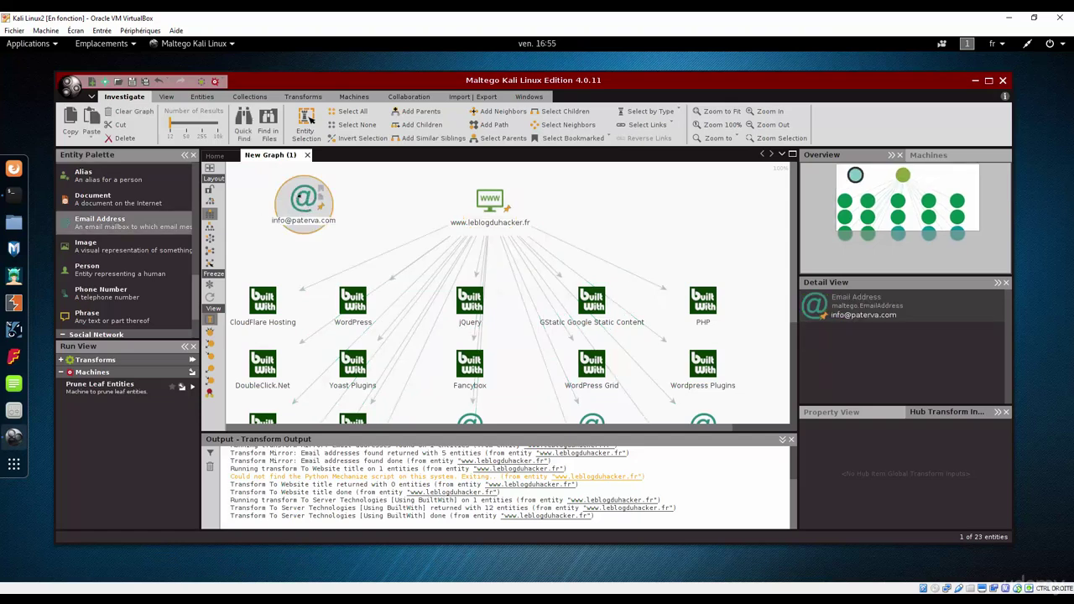
- Run all available transforms on the newly added email address entity
right_click(299, 198)
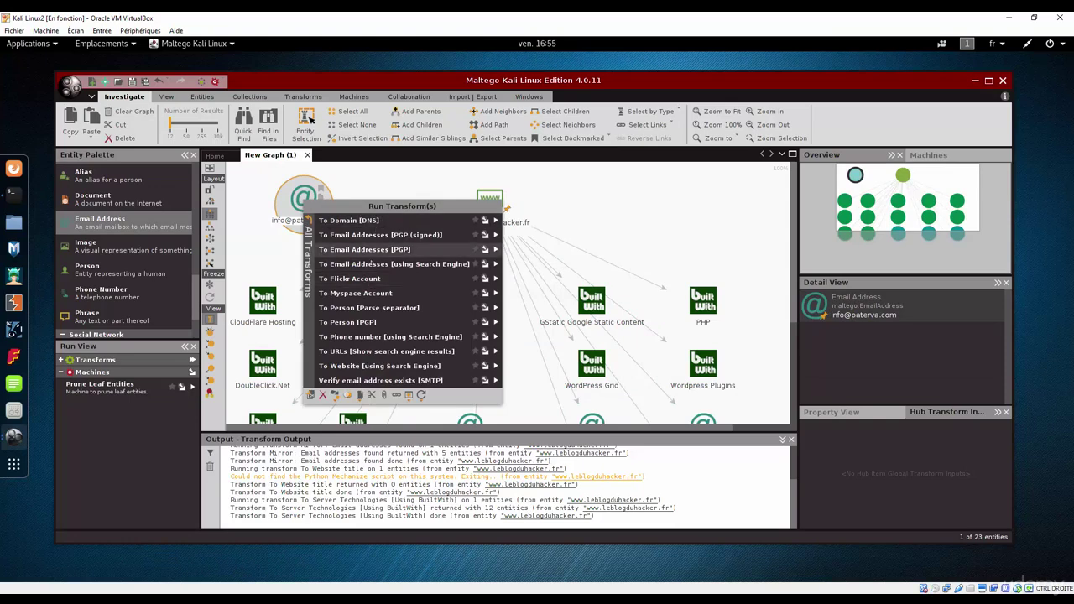
click(308, 256)
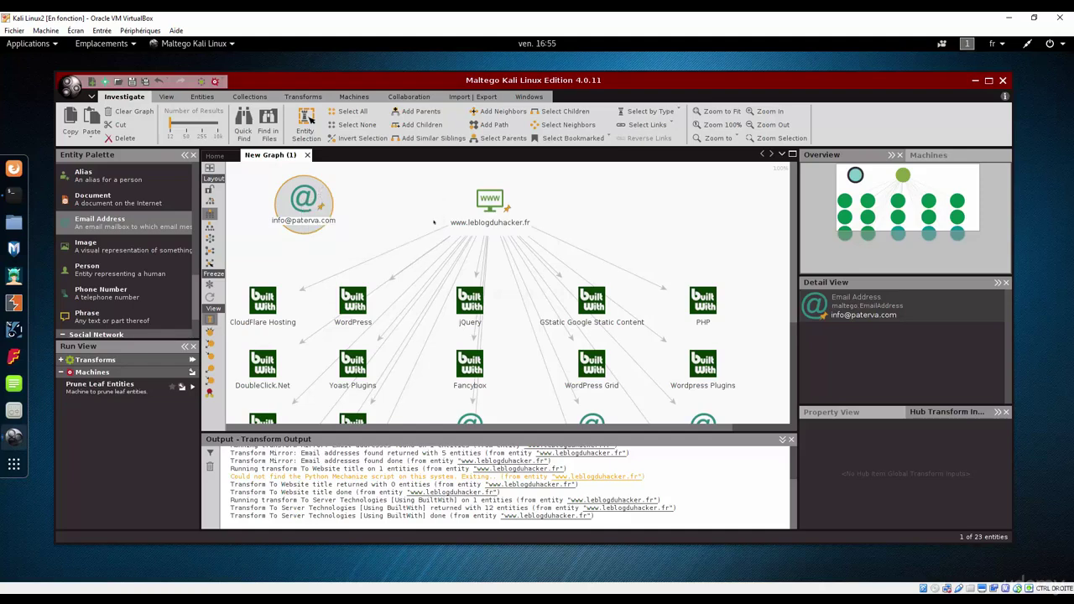
click(433, 220)
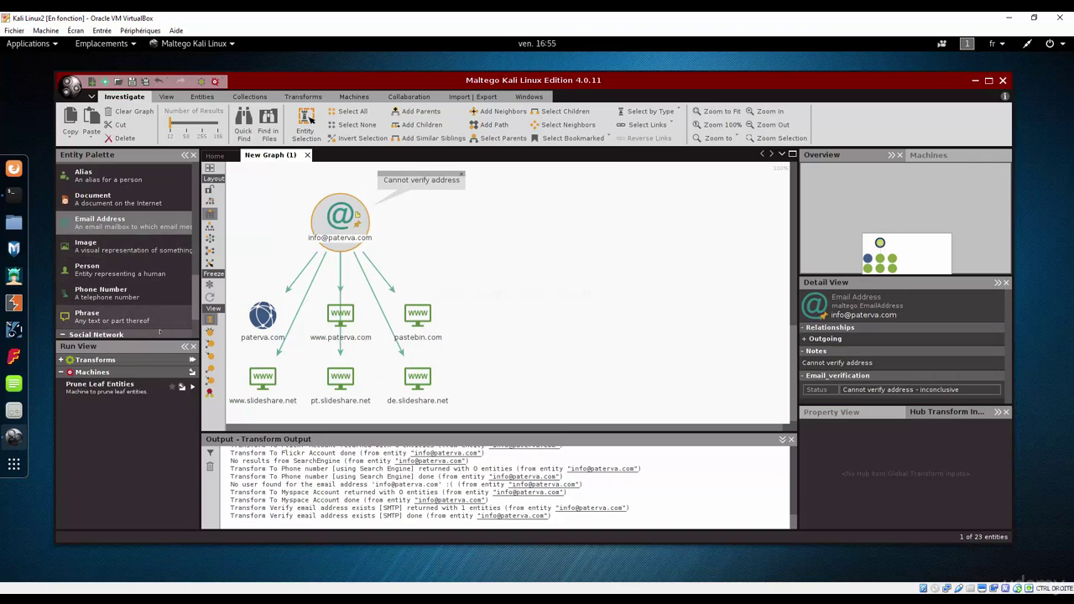
- Browse the entity palette down to the Social Network types and back up to the Devices category
scroll(124, 179, down, 3)
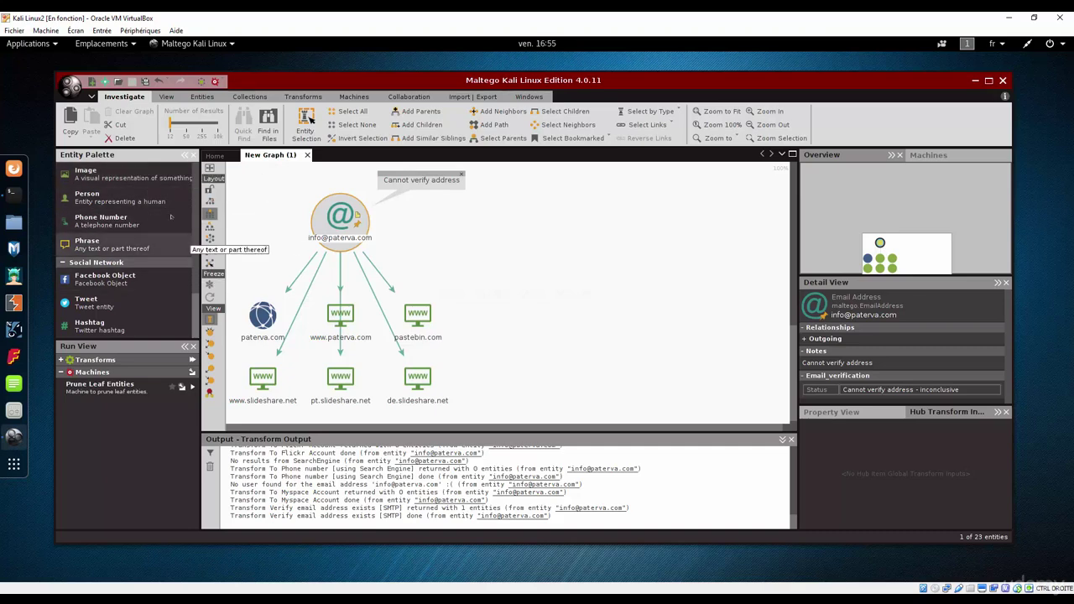
scroll(198, 264, up, 4)
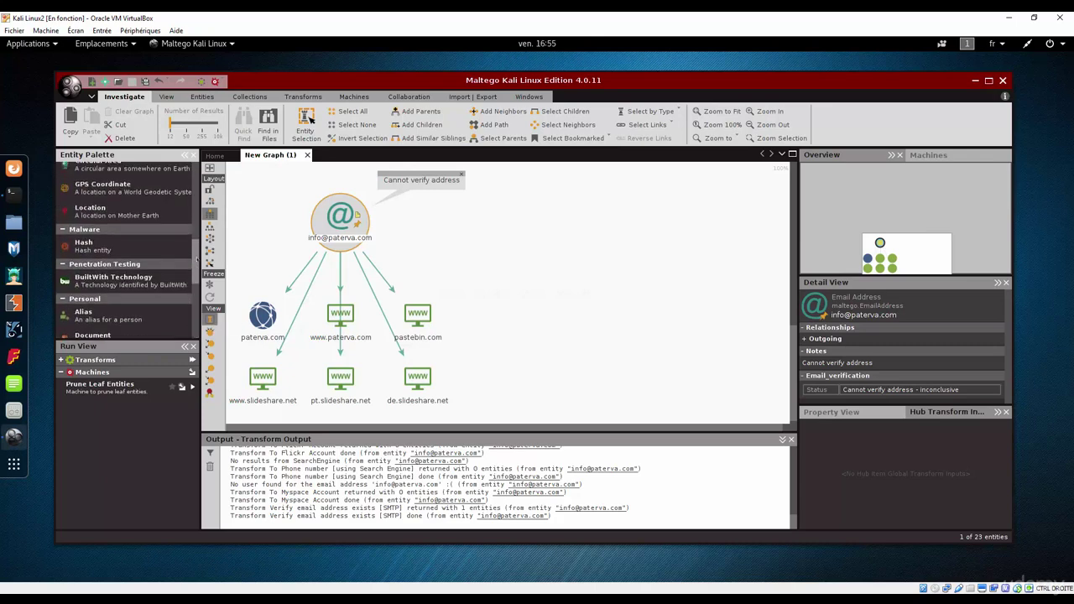
scroll(198, 261, up, 3)
scroll(191, 201, up, 2)
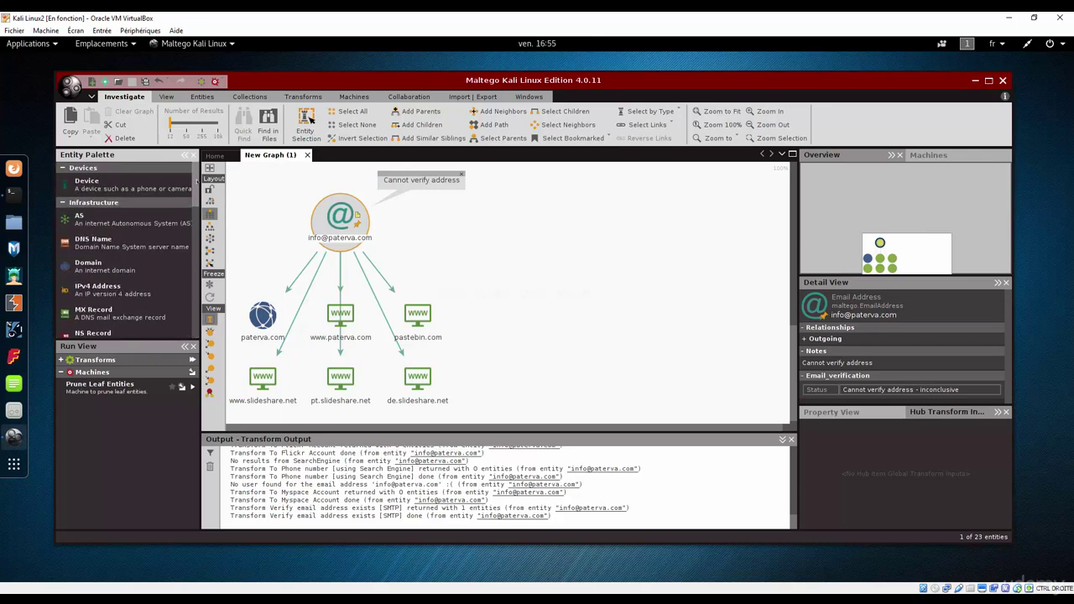